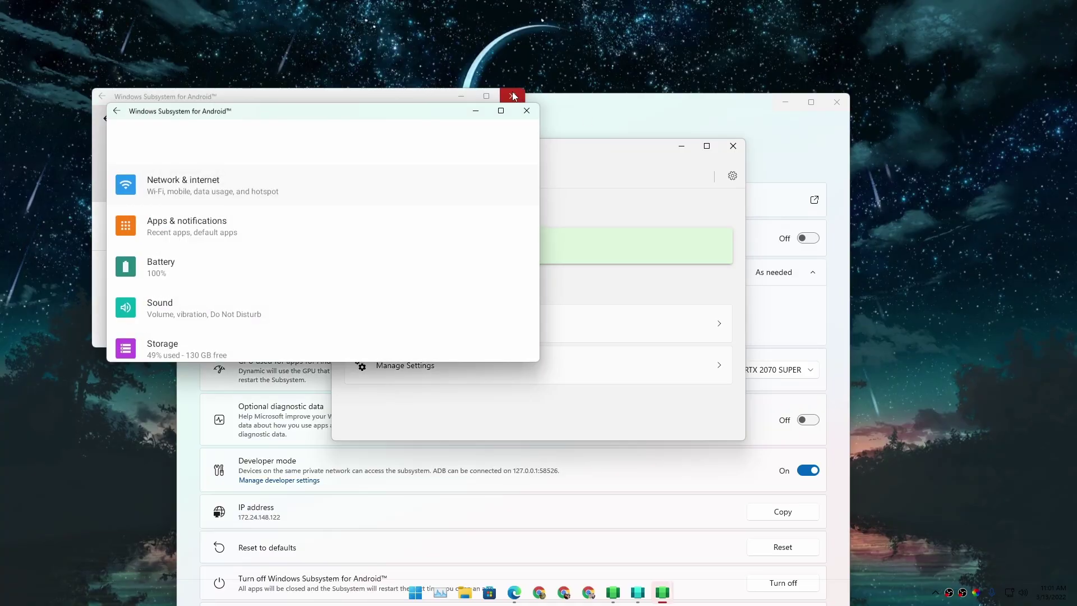
- Close the extra Windows Subsystem for Android settings windows and move the remaining one aside
click(514, 96)
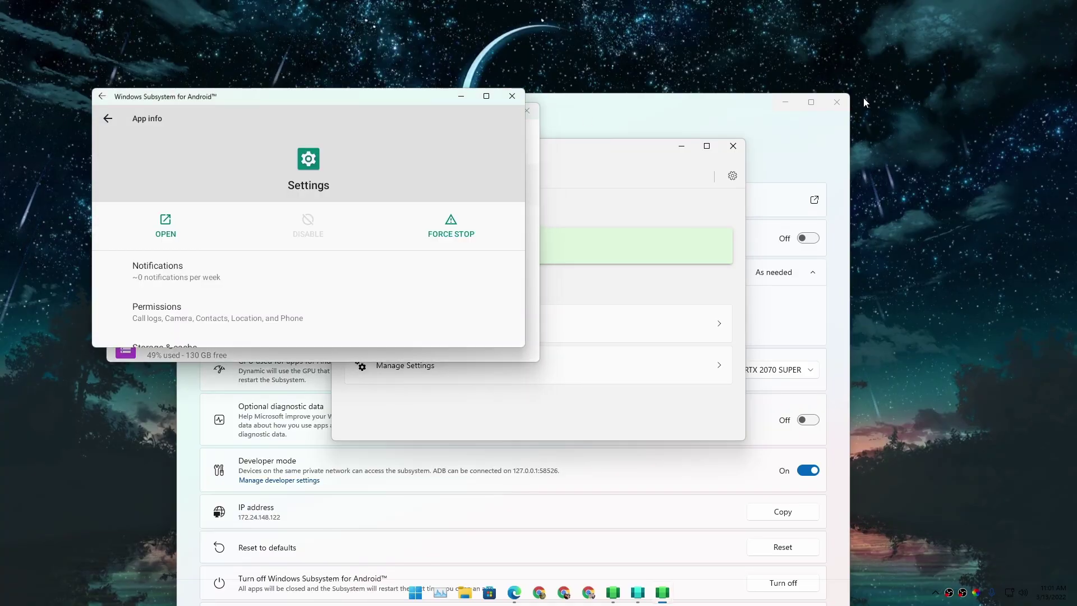
click(771, 114)
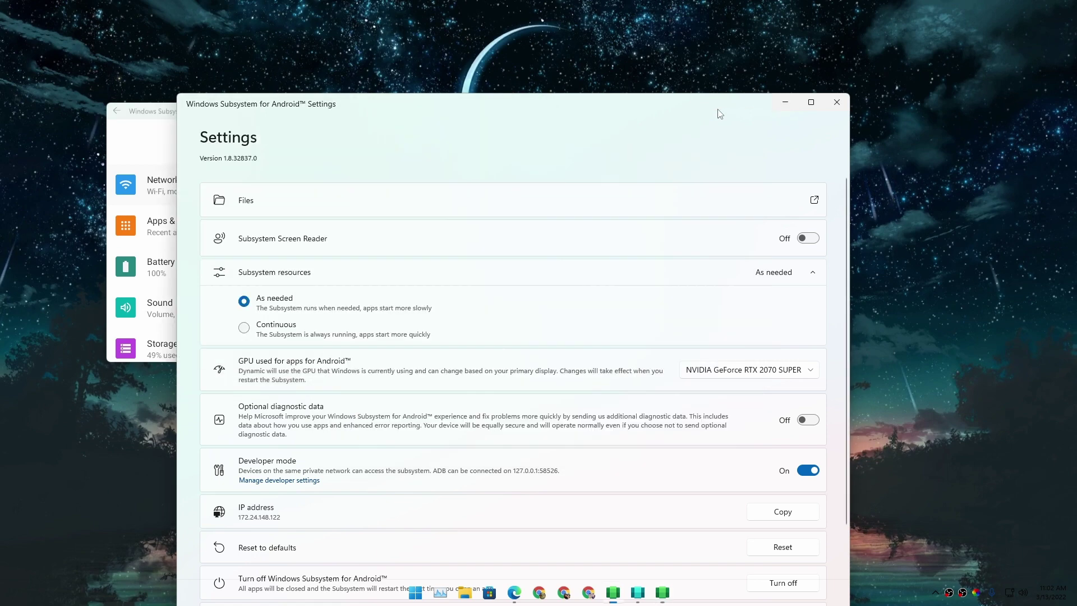
click(837, 102)
drag(404, 114, 450, 121)
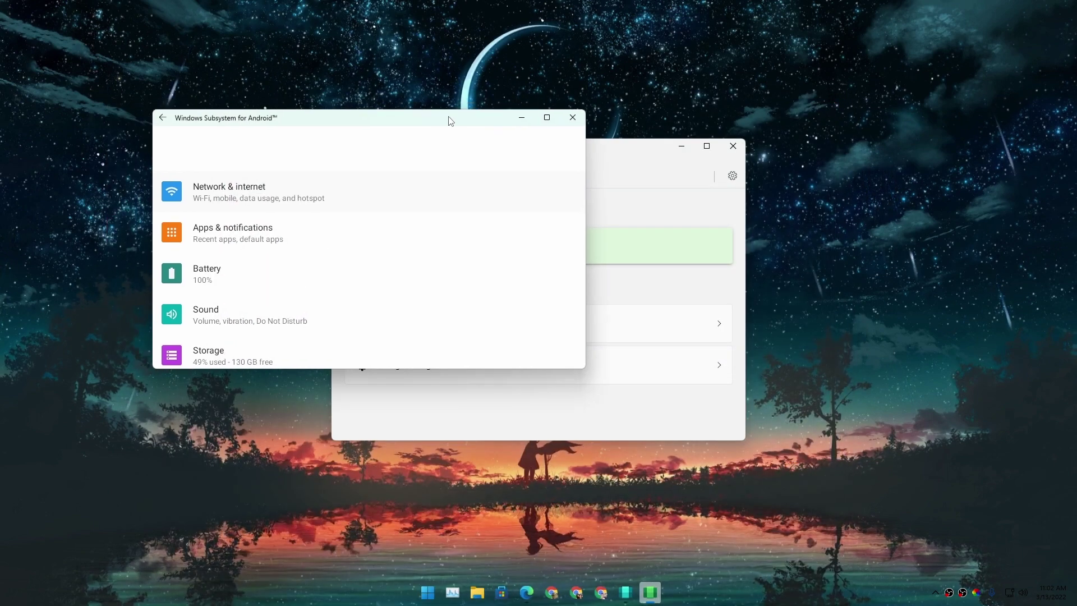
- Reopen Windows Subsystem for Android Settings from the Start menu and reposition its windows
click(441, 593)
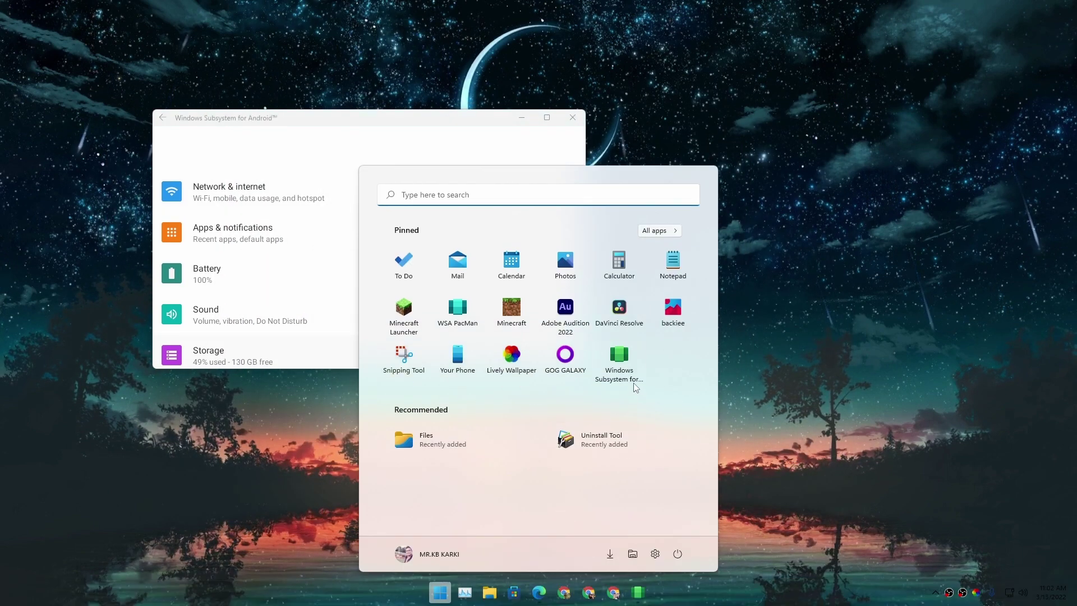
click(619, 358)
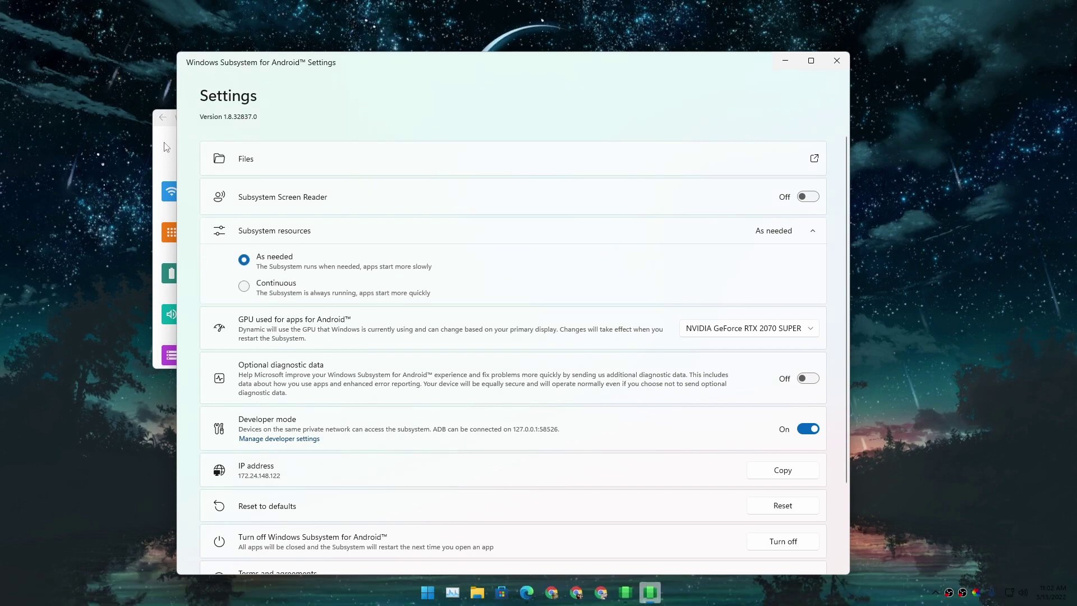
click(169, 119)
drag(325, 123, 541, 136)
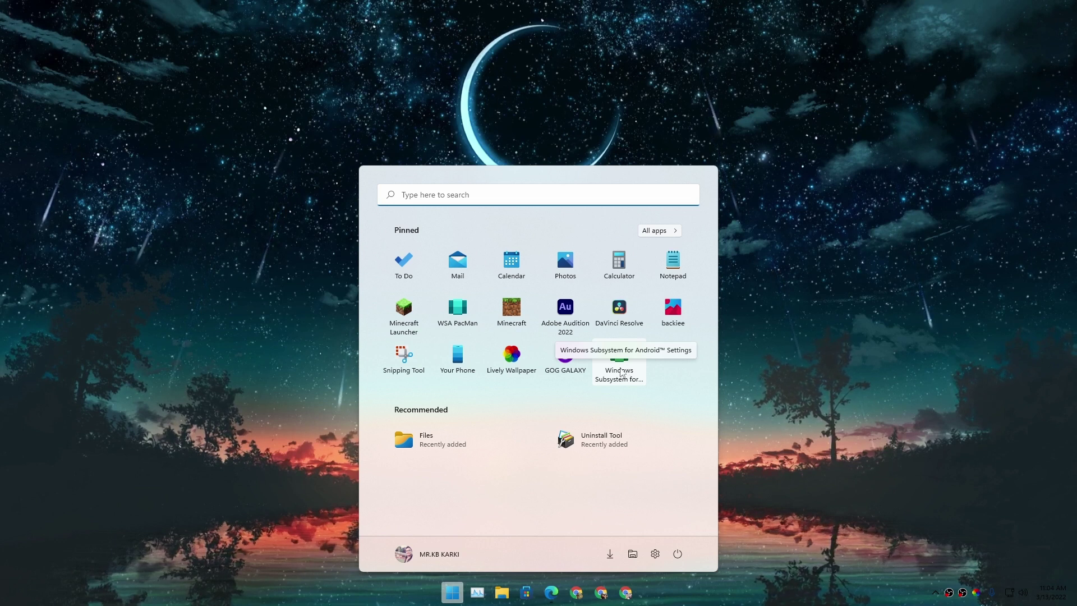
- Start uninstalling Windows Subsystem for Android from its Start tile, then cancel to keep it
right_click(622, 372)
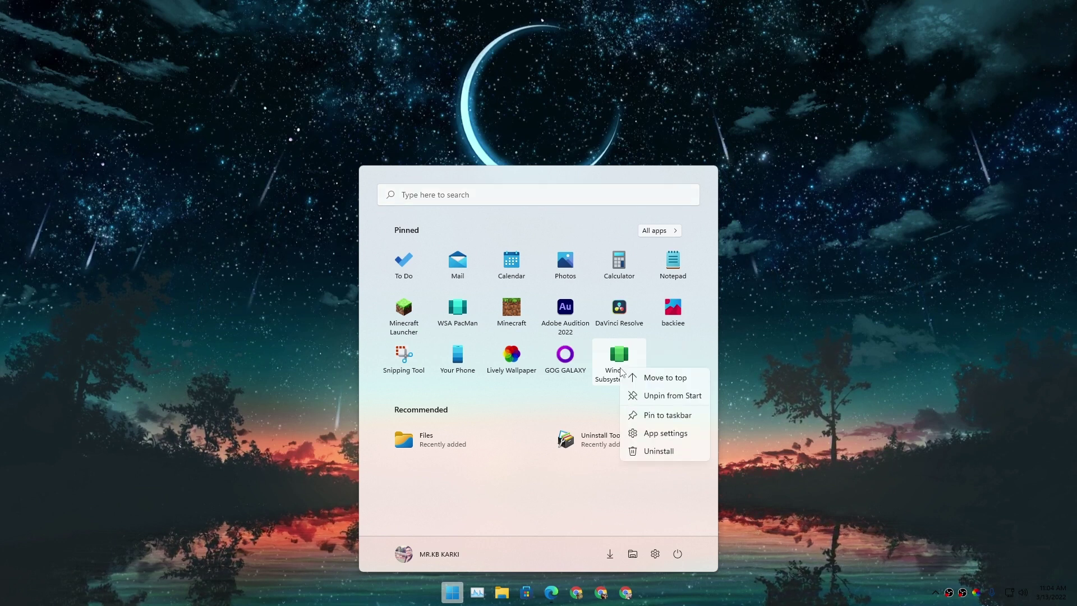
click(659, 451)
click(597, 415)
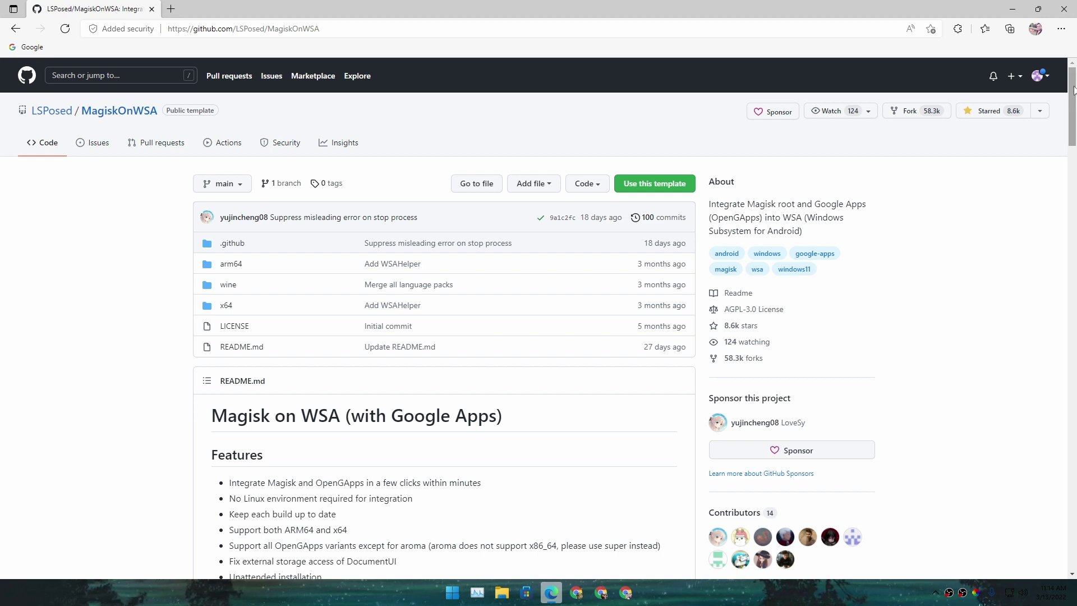
click(1043, 77)
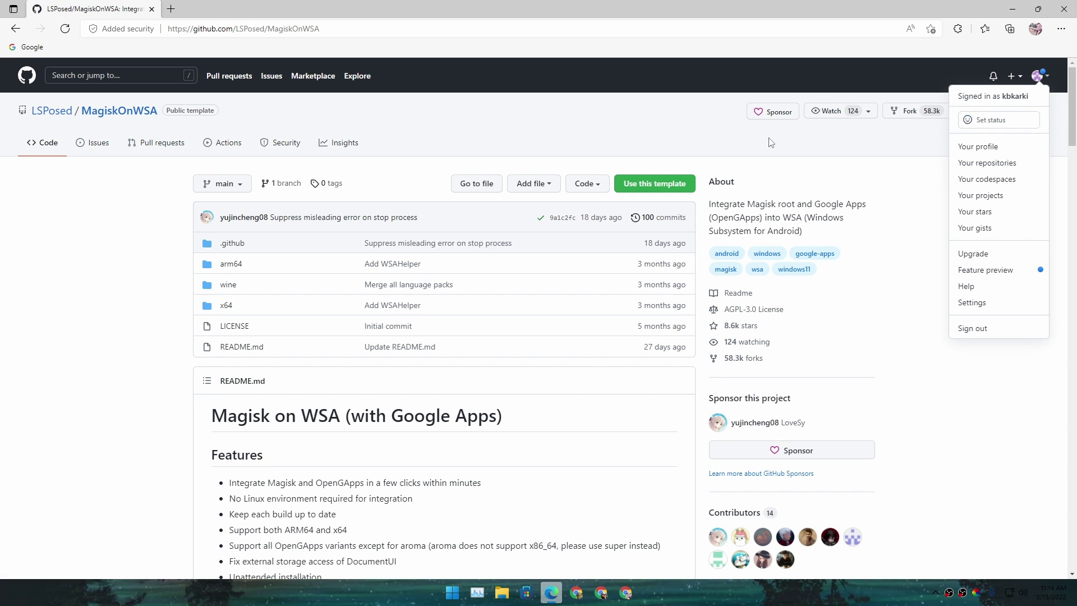
click(553, 136)
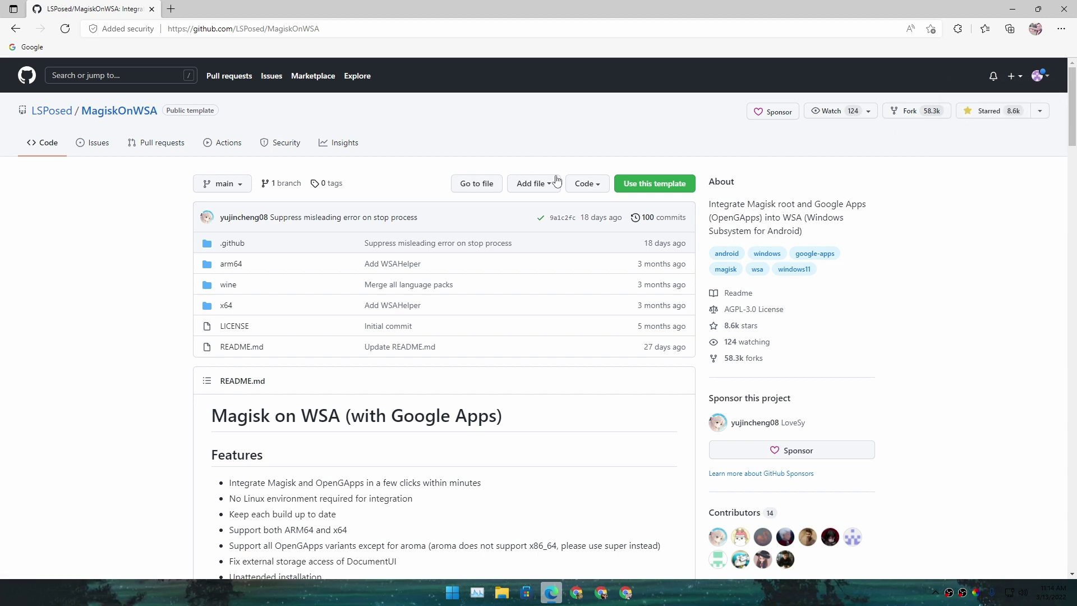
scroll(293, 188, down, 3)
scroll(918, 125, up, 3)
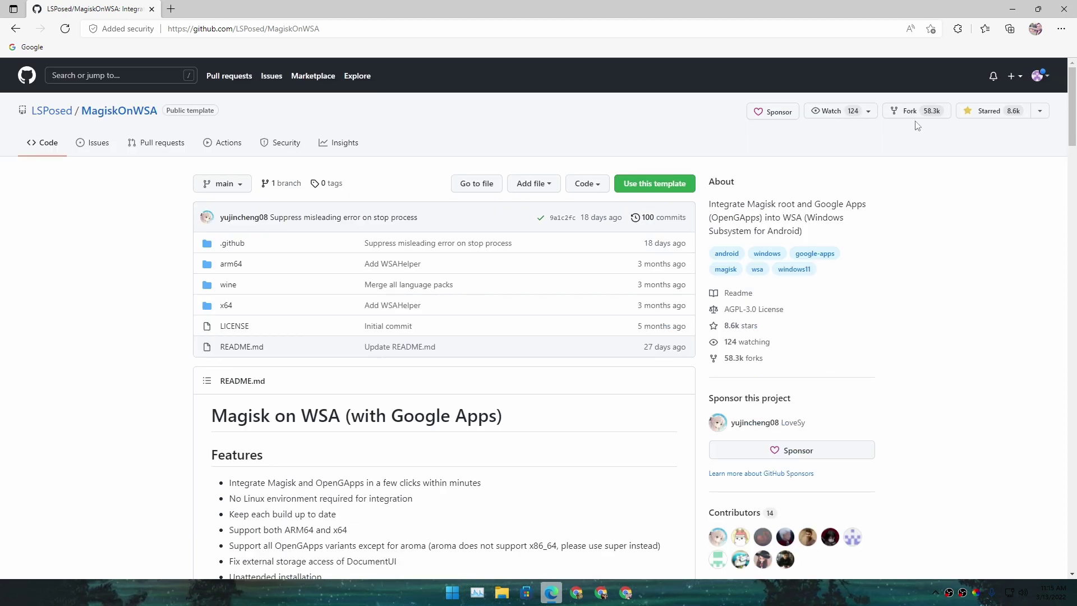
- Fork MagiskOnWSA and open the Magisk workflow (magisk.yml) in the fork's Actions
click(913, 115)
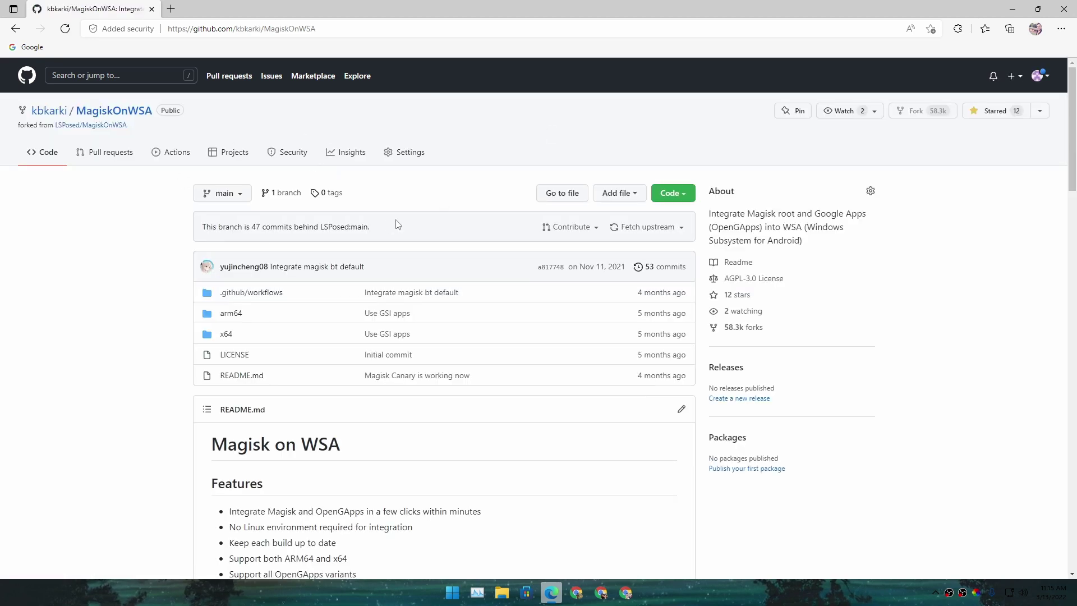
scroll(462, 277, down, 5)
scroll(462, 277, up, 5)
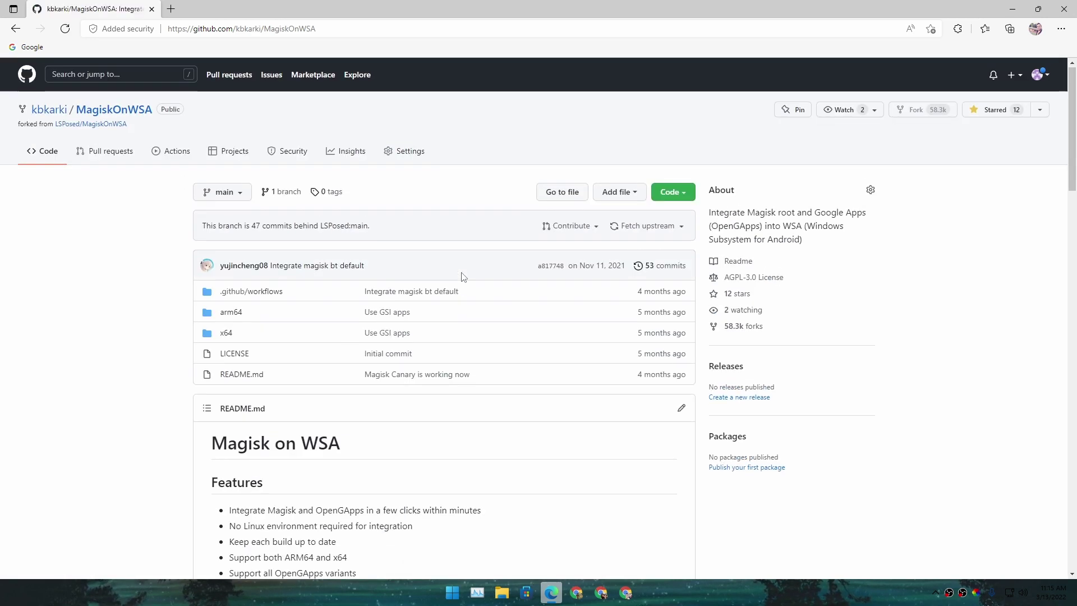
click(171, 157)
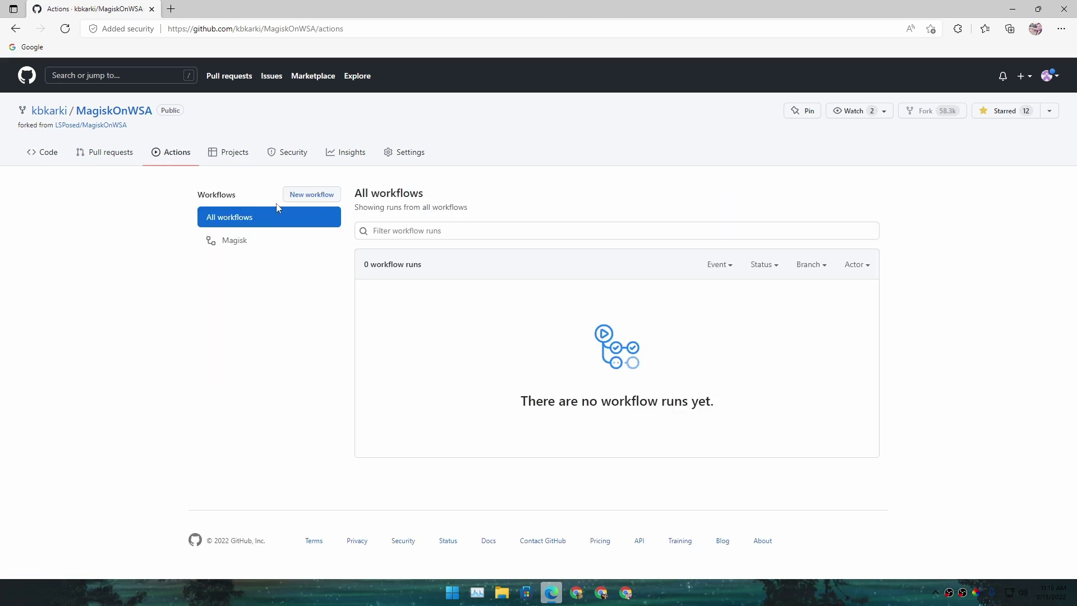
click(242, 244)
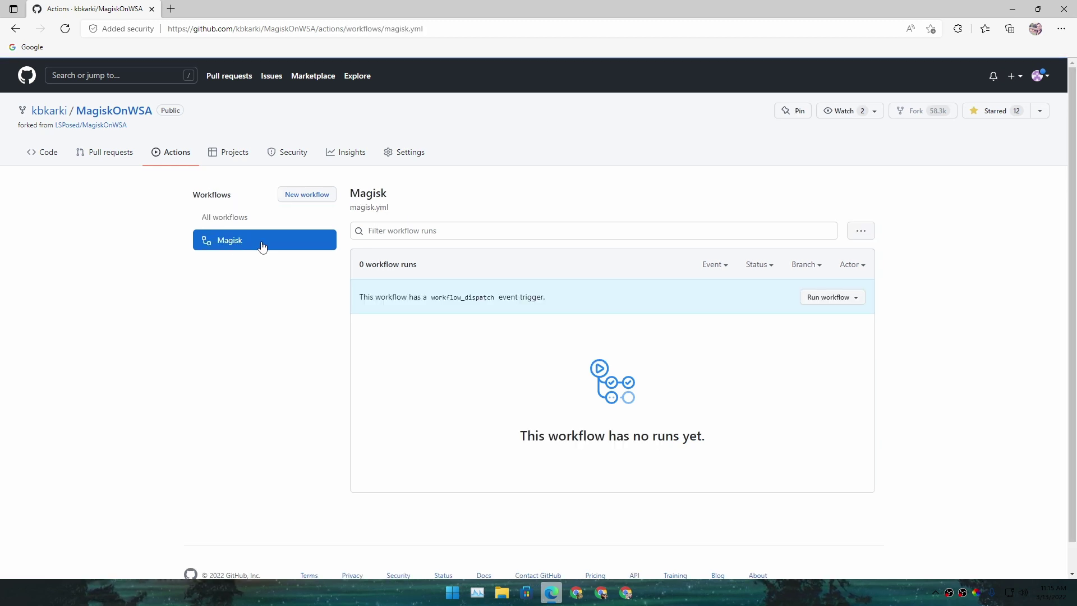
- Open the Run workflow form and review the Root solution options, currently magisk
click(829, 302)
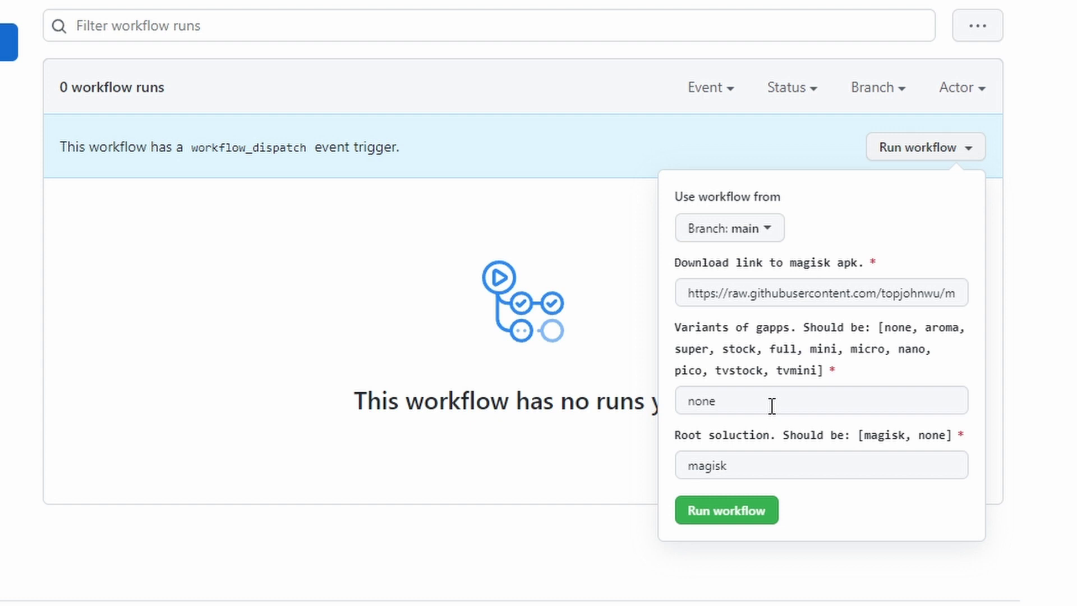
double_click(761, 464)
drag(676, 436, 900, 444)
click(796, 471)
- Review the gapps variant choices and copy the word 'pico' from the options list
click(757, 411)
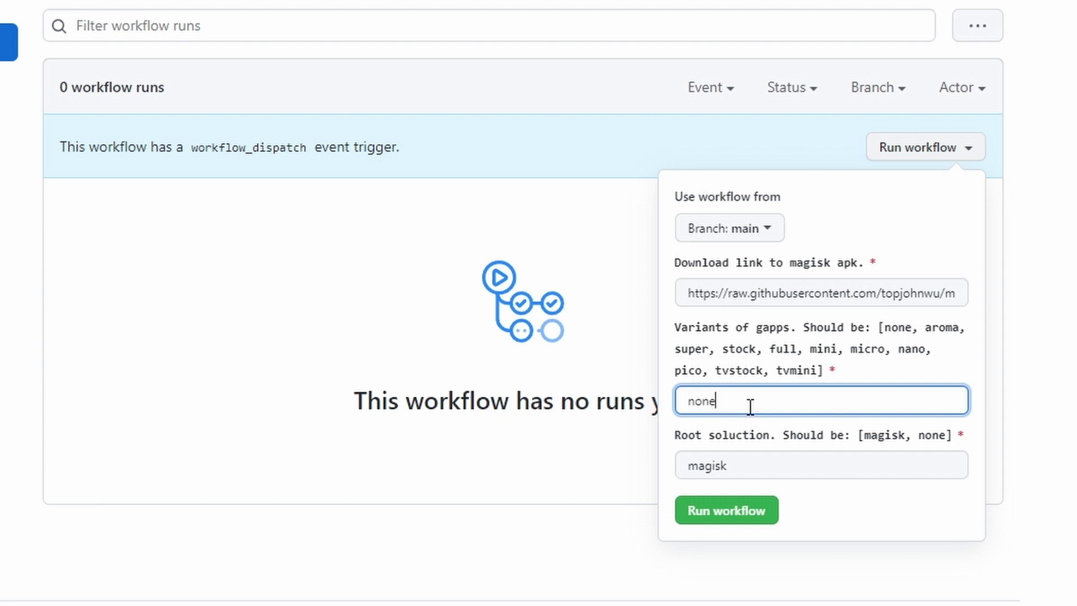
drag(752, 402, 663, 407)
drag(723, 350, 757, 353)
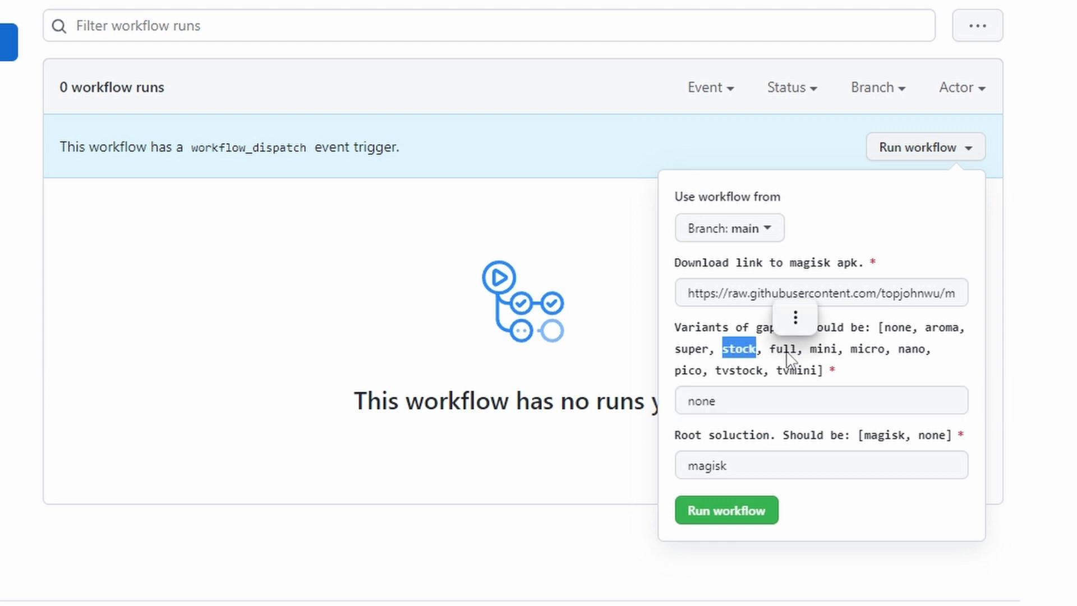
double_click(783, 349)
key(Tab)
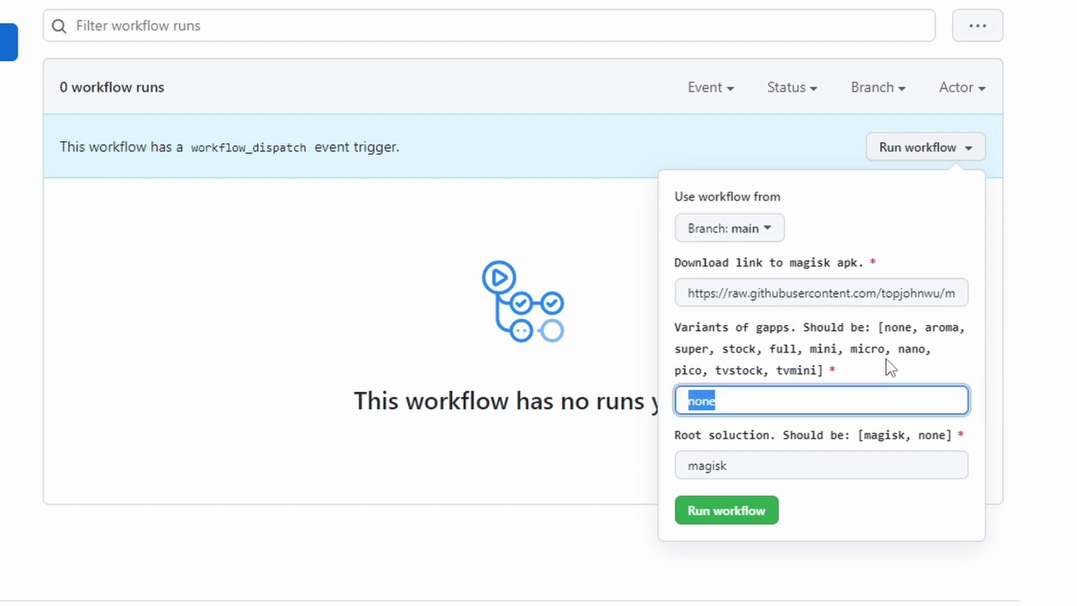
double_click(689, 370)
key(ctrl+c)
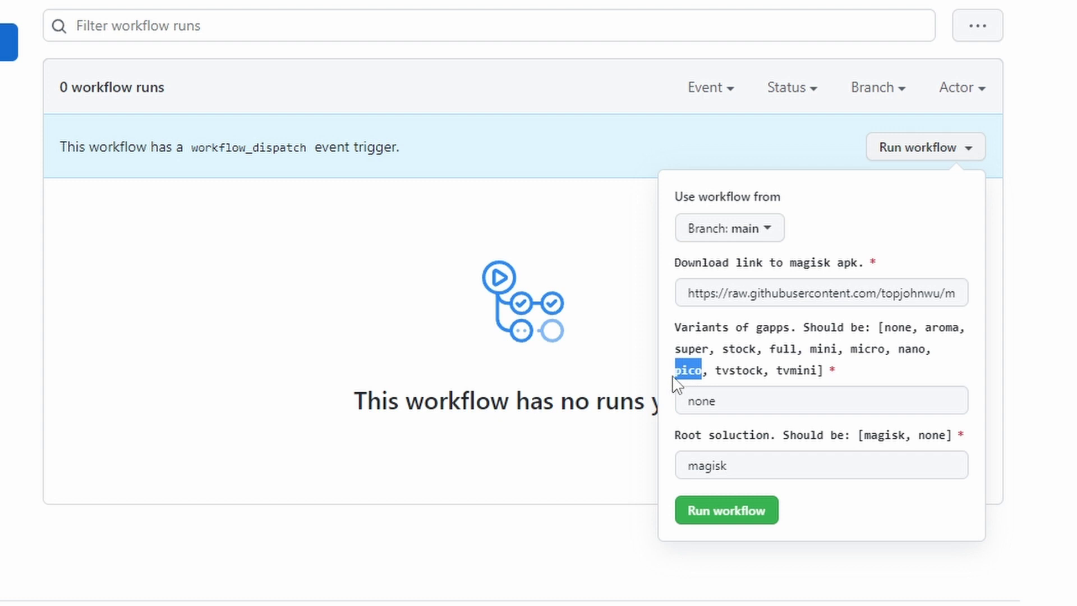
right_click(689, 372)
key(Escape)
- Paste 'pico' as the gapps variant, keep magisk as root solution, and run the workflow
click(742, 406)
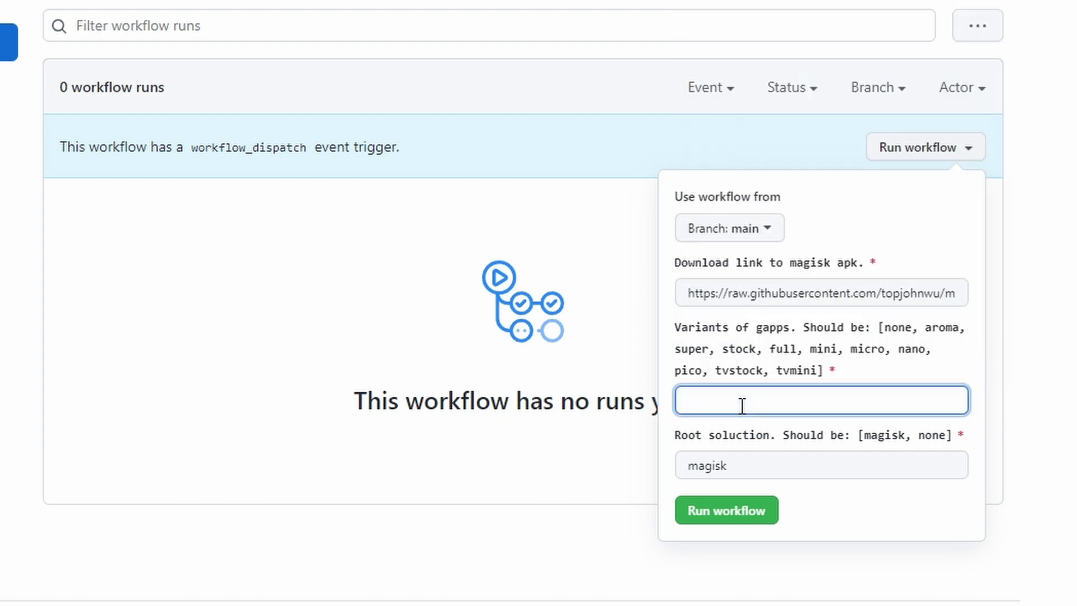
key(ctrl+v)
click(757, 466)
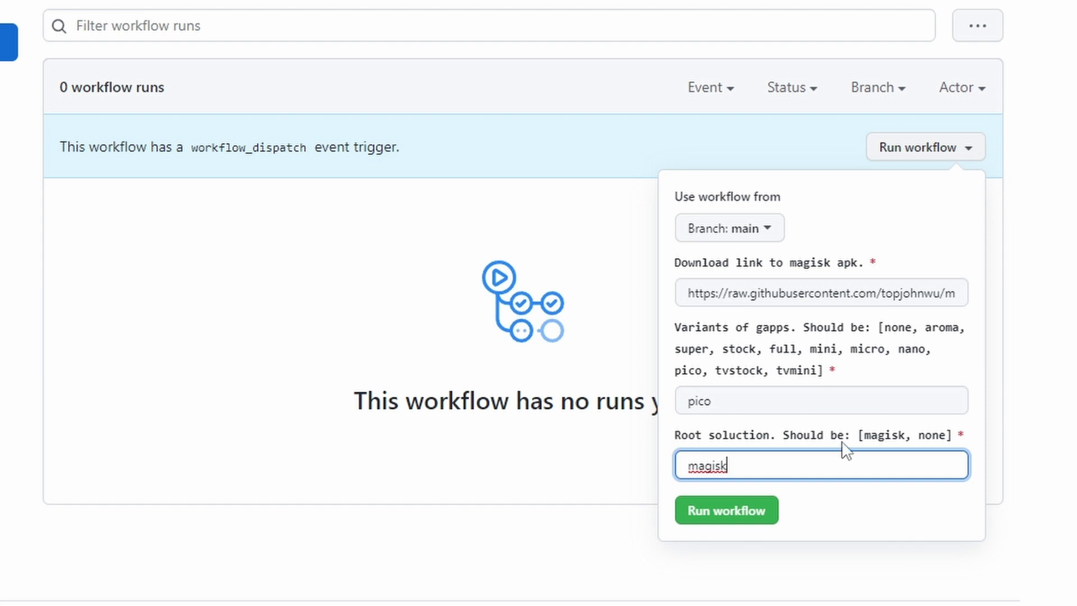
double_click(743, 467)
click(740, 466)
drag(919, 436, 944, 441)
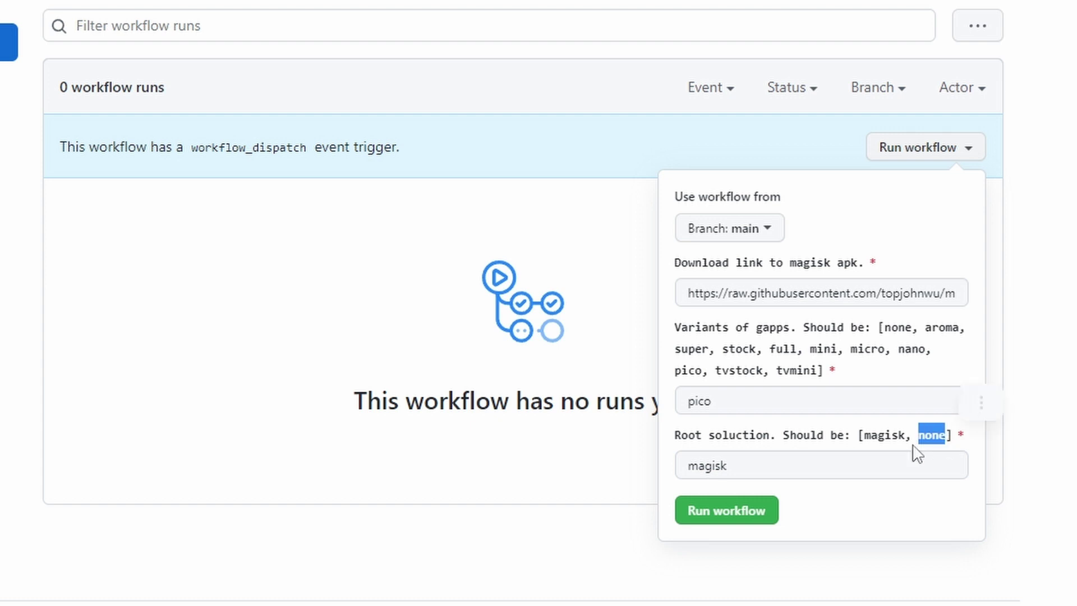
click(753, 467)
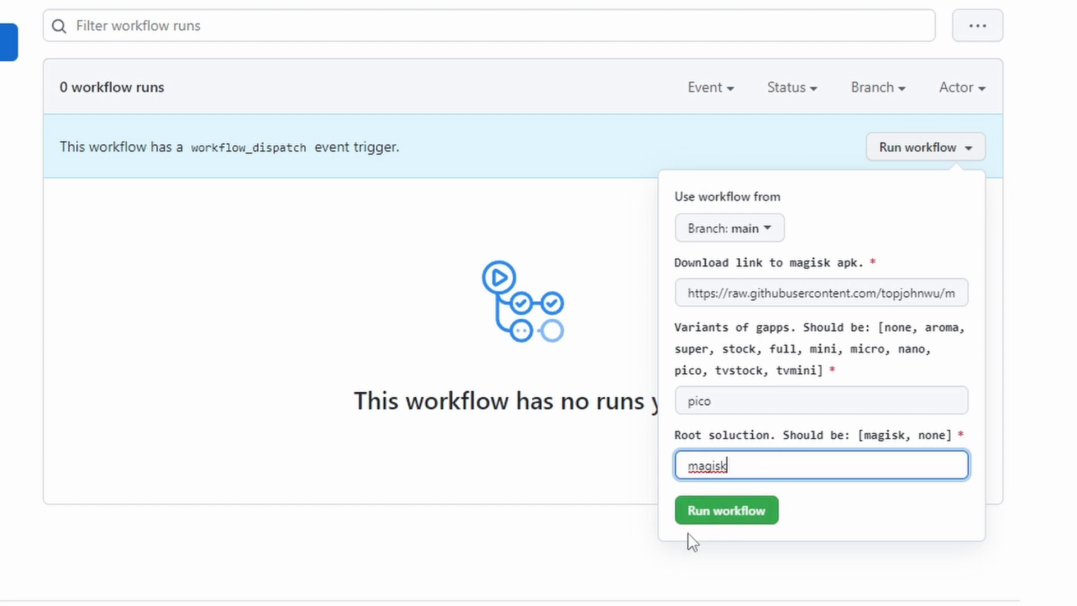
click(743, 517)
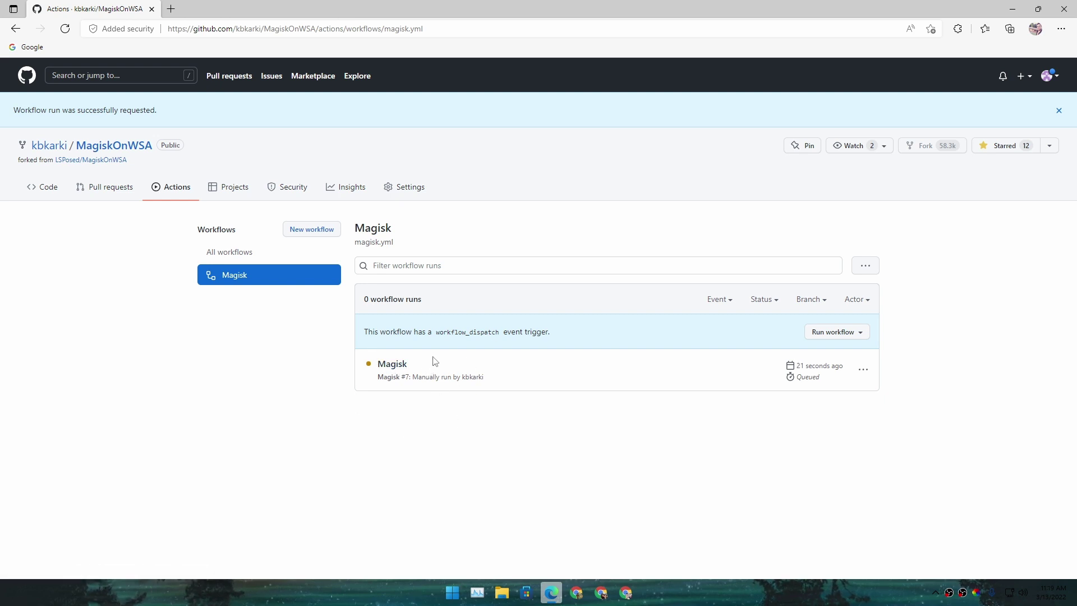
- Wait for the Magisk #7 run to move from queued to in progress
drag(830, 381, 784, 394)
click(834, 389)
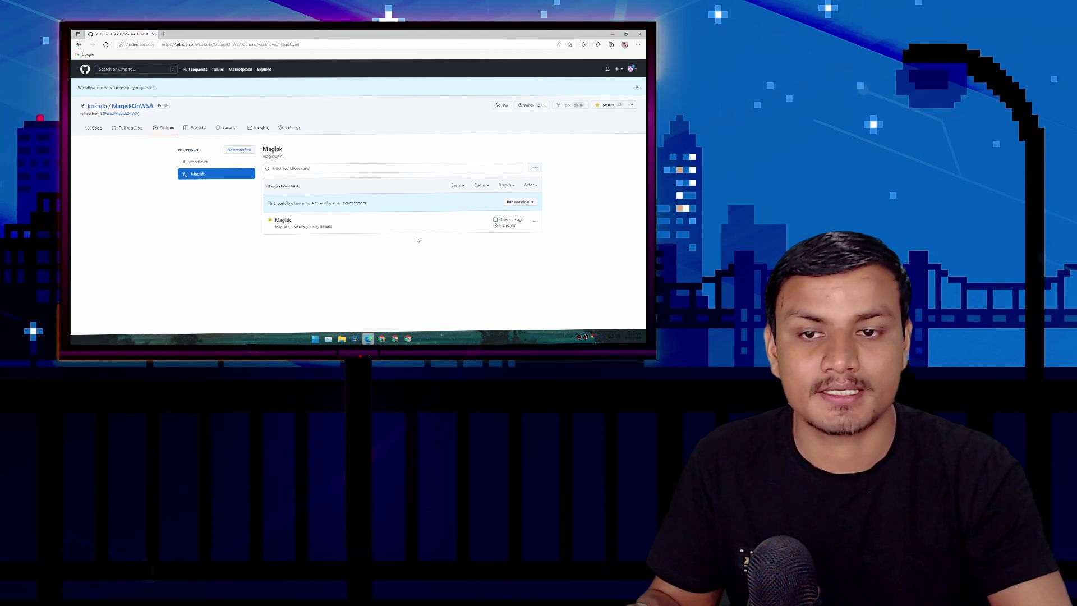
- Open the finished Magisk #7 run from the magisk.yml runs list
drag(508, 220, 494, 227)
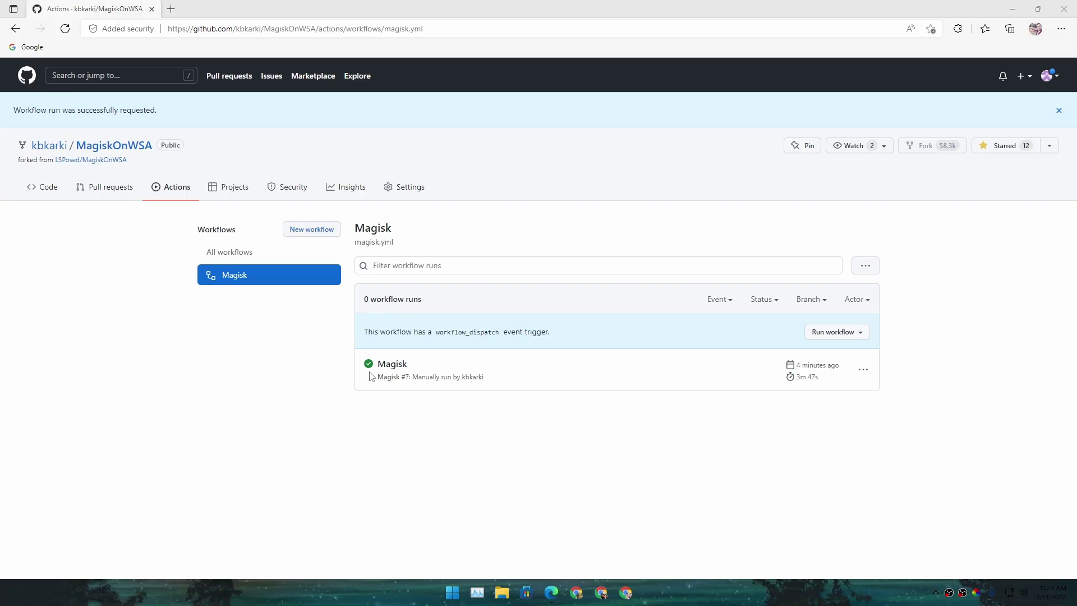
click(372, 371)
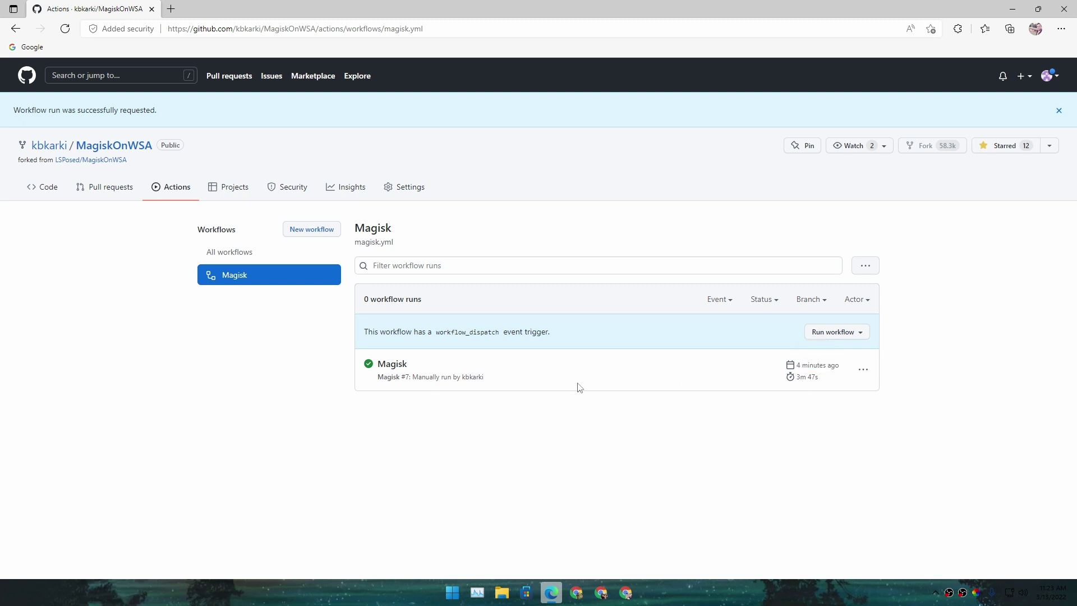
click(394, 366)
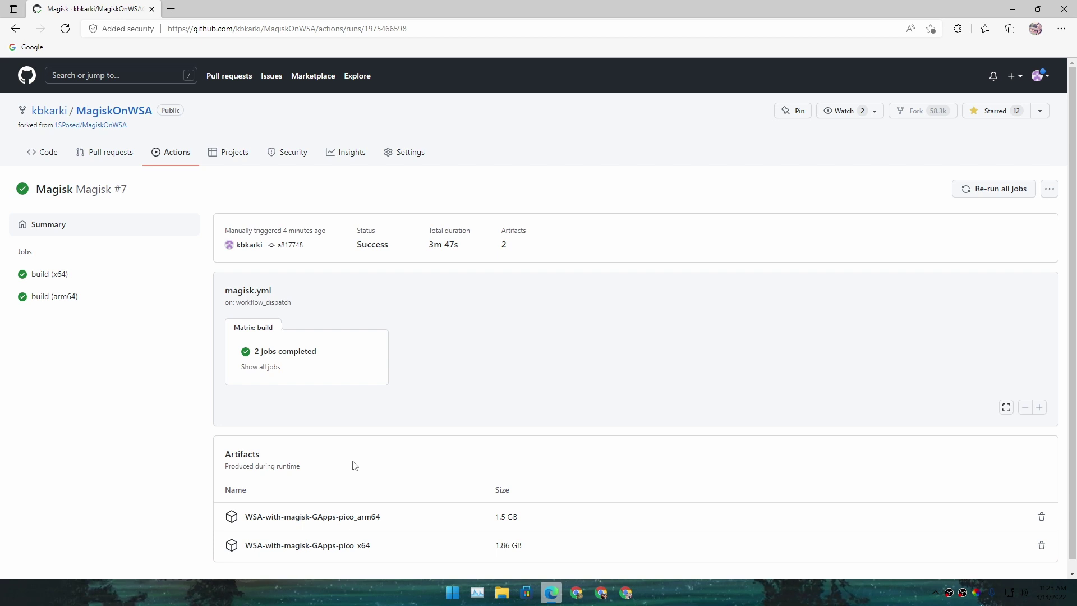
- Download the WSA-with-magisk-GApps-pico_x64 artifact (1.86 GB) from the Artifacts section
scroll(355, 466, down, 1)
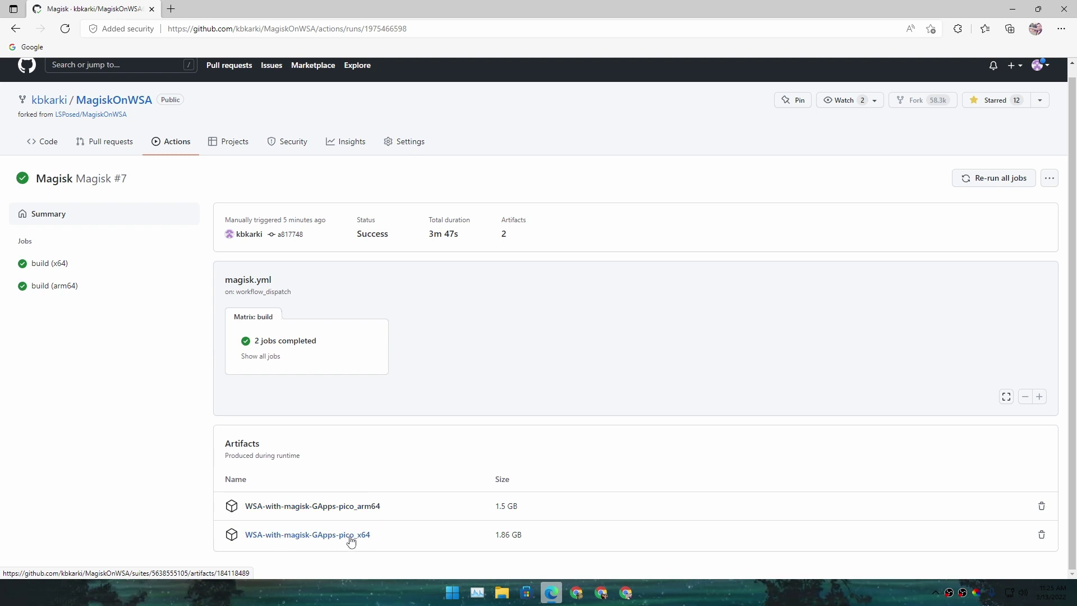
click(344, 539)
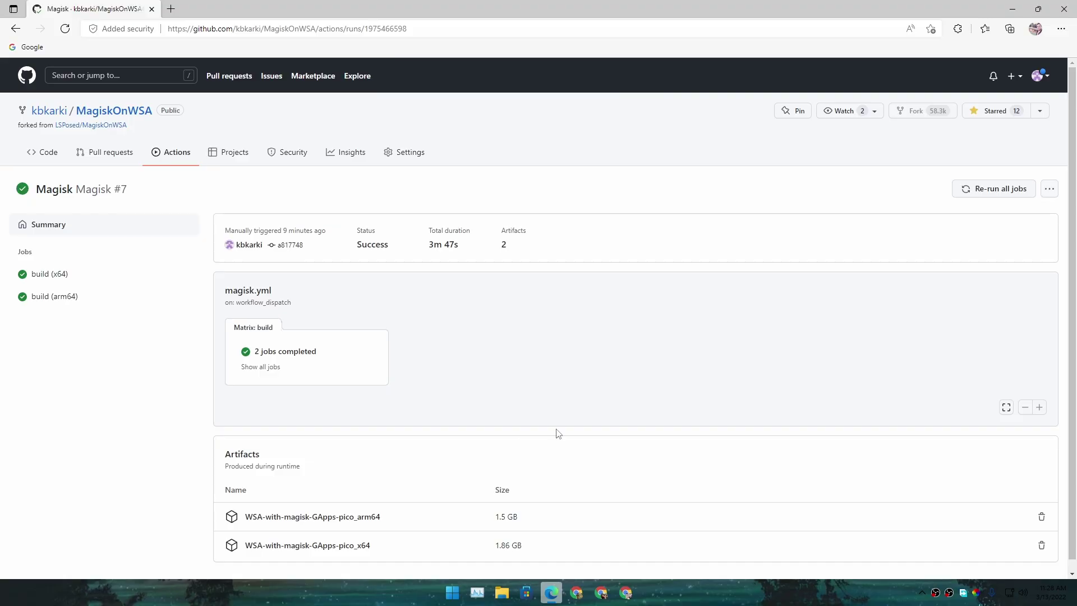
- Select the browser's page address, then dismiss the suggestion list and return to the run page
scroll(475, 413, down, 1)
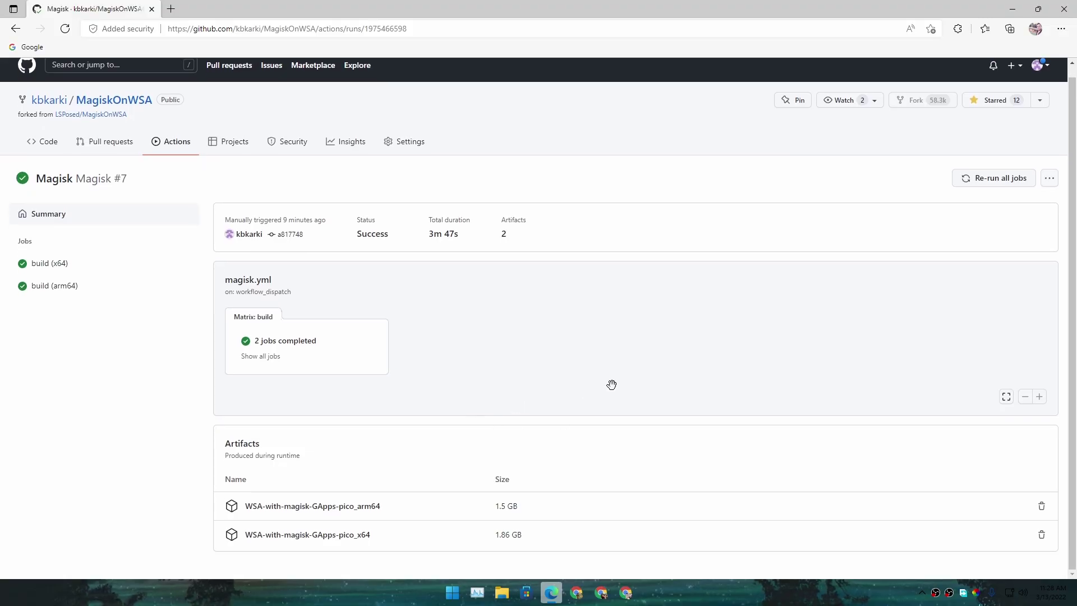
scroll(465, 234, up, 1)
key(ctrl+l)
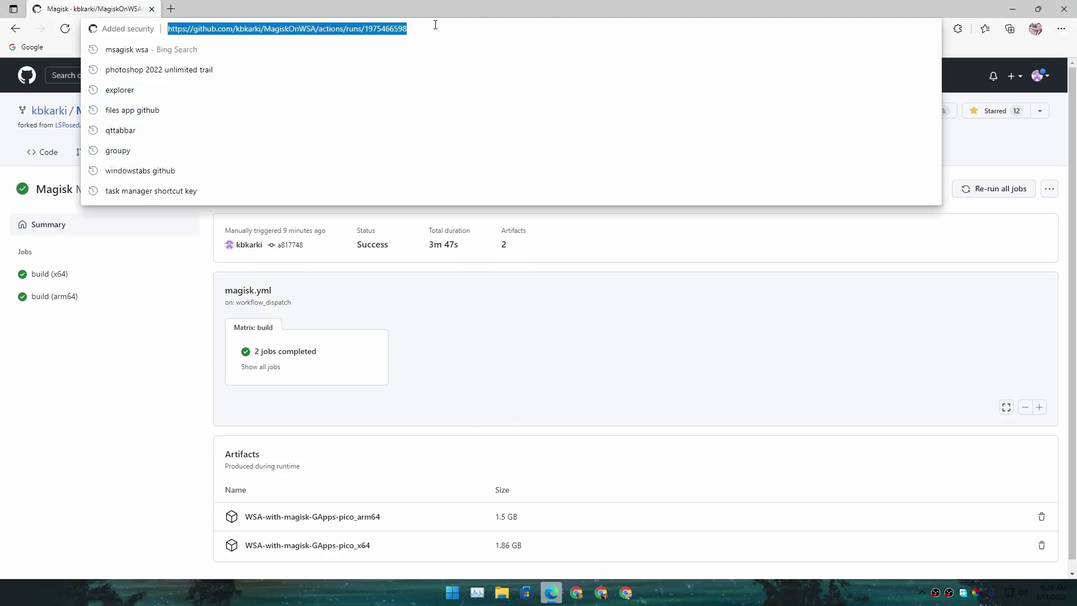
click(523, 477)
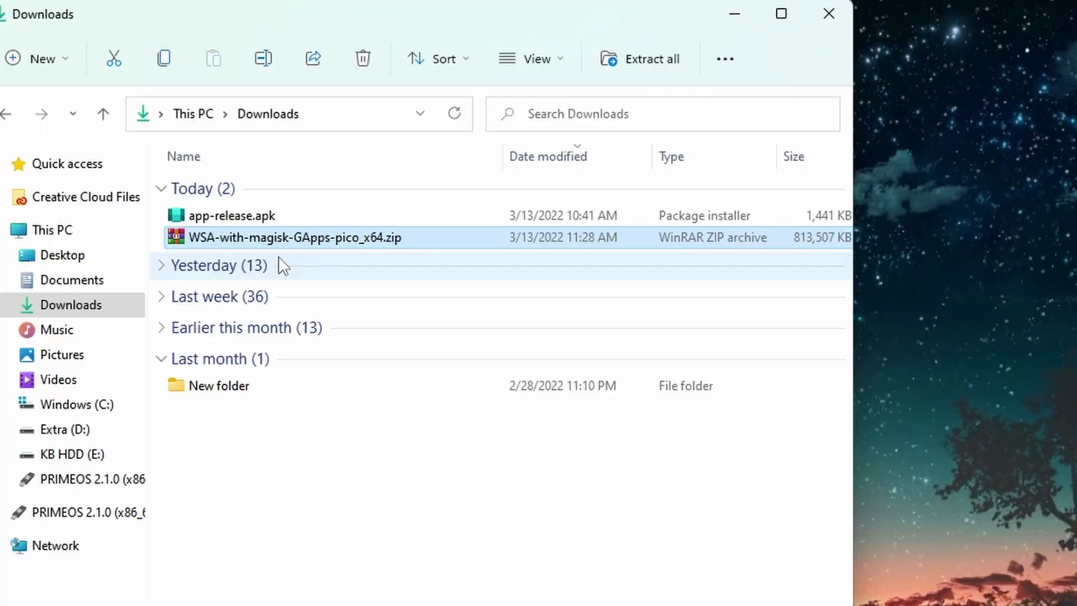
- Extract WSA-with-magisk-GApps-pico_x64.zip with WinRAR into its own folder and open it
right_click(227, 242)
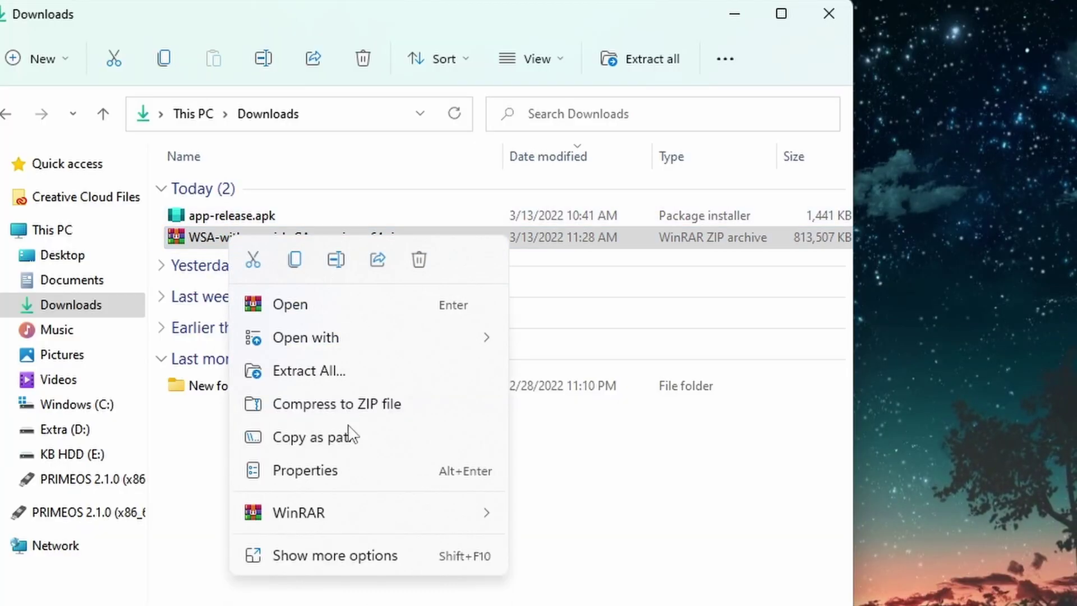
mouse_move(365, 512)
click(626, 581)
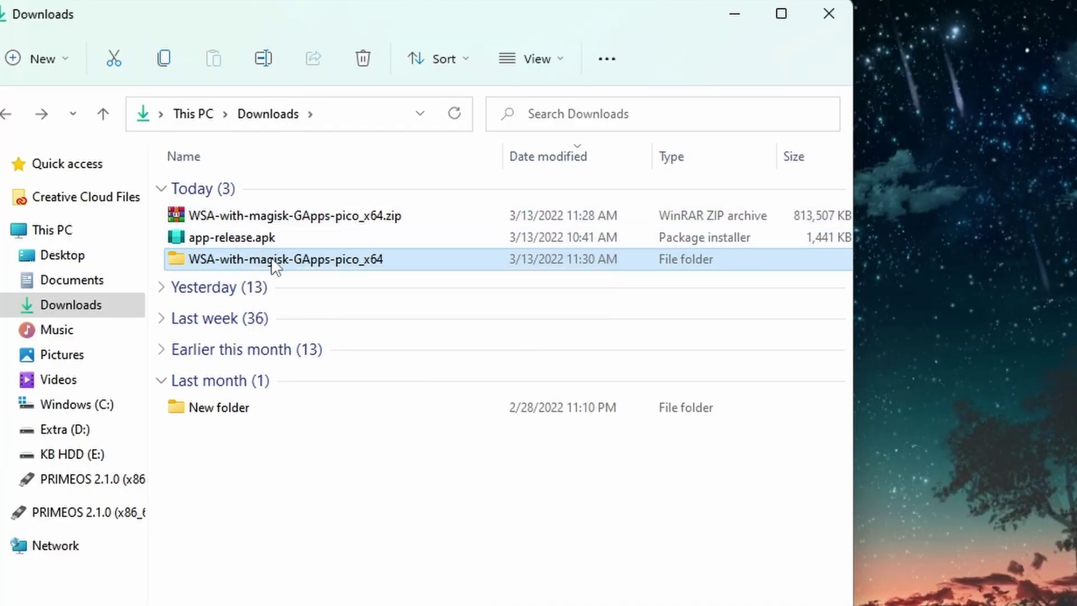
double_click(270, 260)
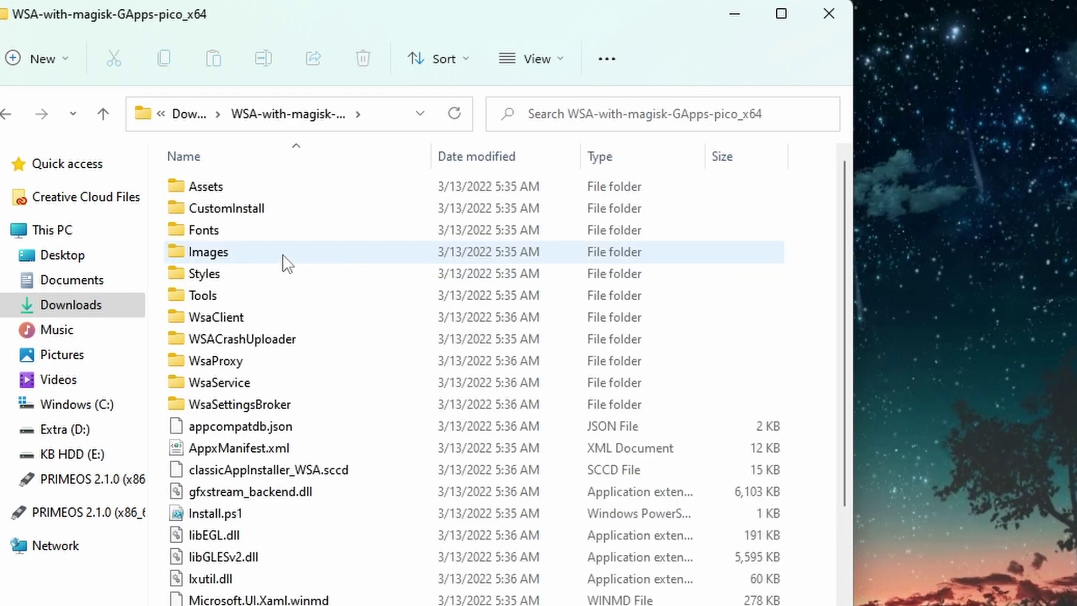
- Select Install.ps1 in the extracted folder and bring up its file actions
scroll(286, 263, down, 2)
click(236, 393)
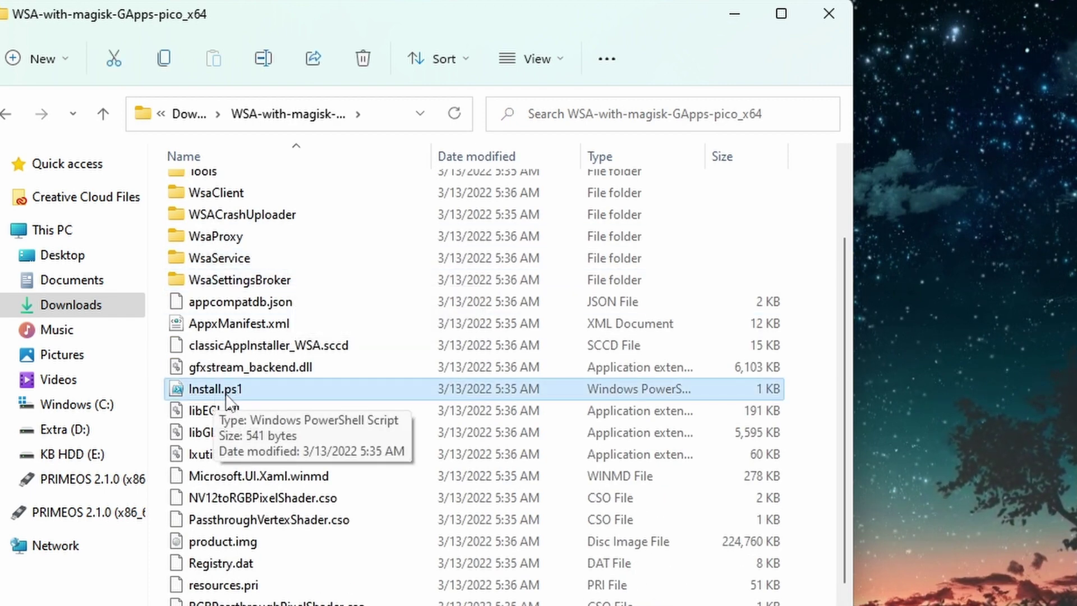
right_click(299, 393)
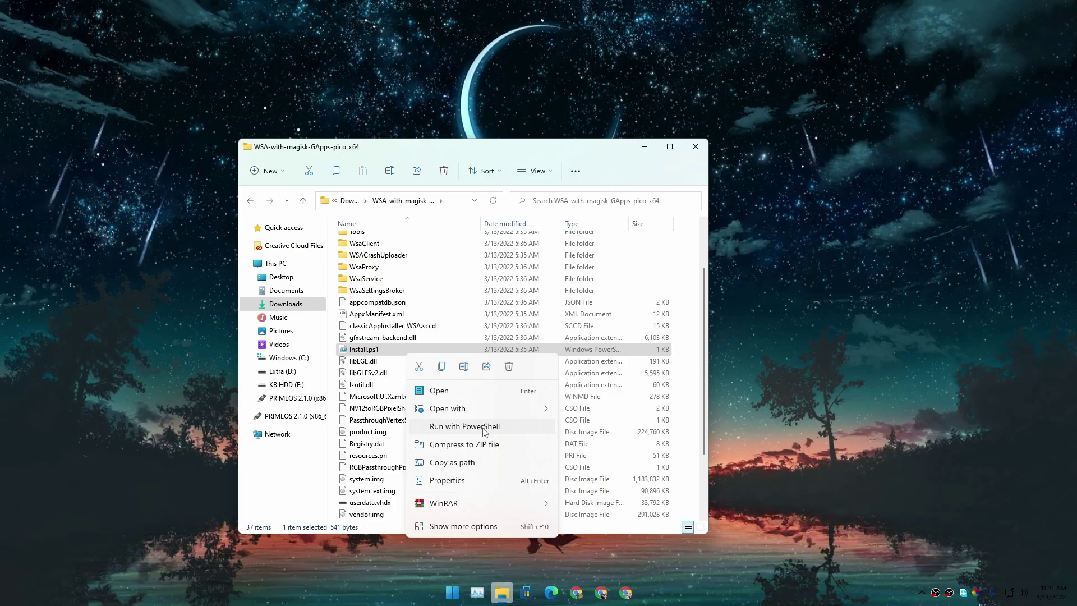
- Run Install.ps1 in PowerShell so the Magisk-enabled Android subsystem package deploys
click(433, 534)
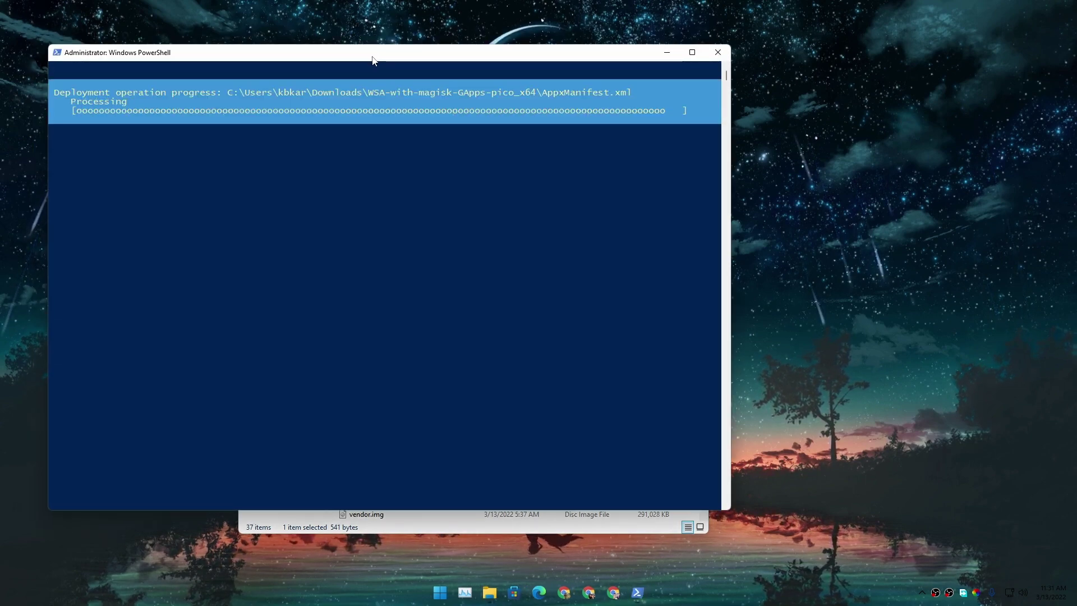
drag(380, 57, 421, 58)
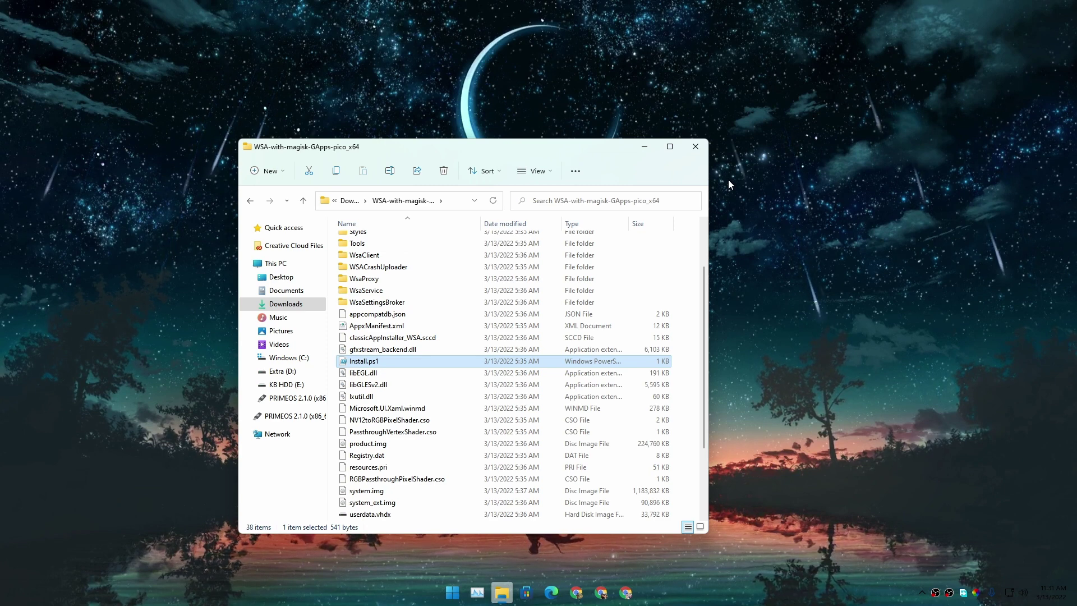
- Launch Windows Subsystem for Android Settings from Start and decline optional diagnostic data
click(701, 146)
key(super)
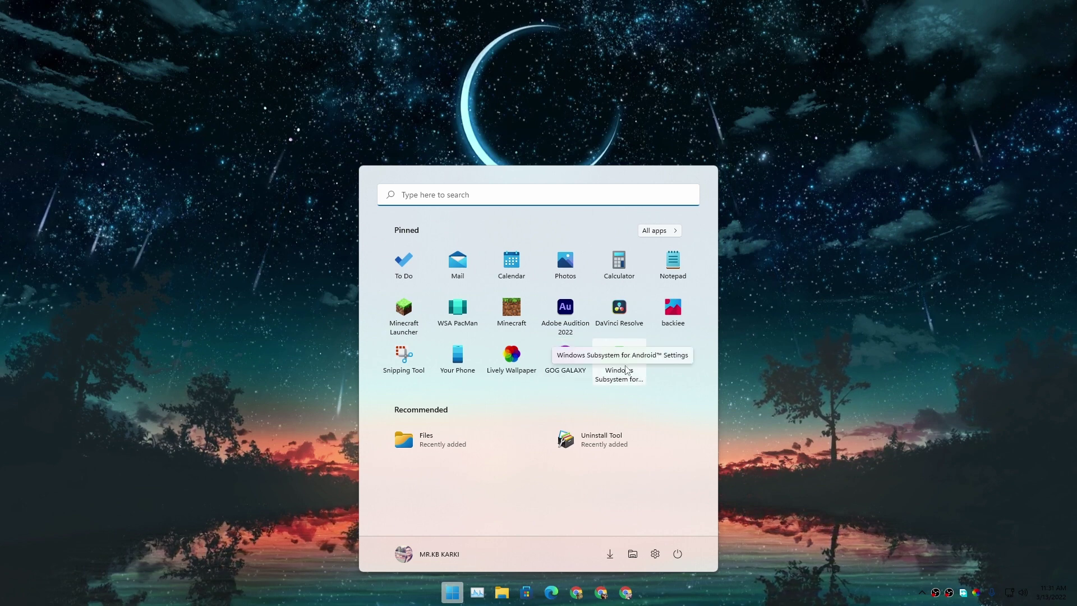
click(626, 364)
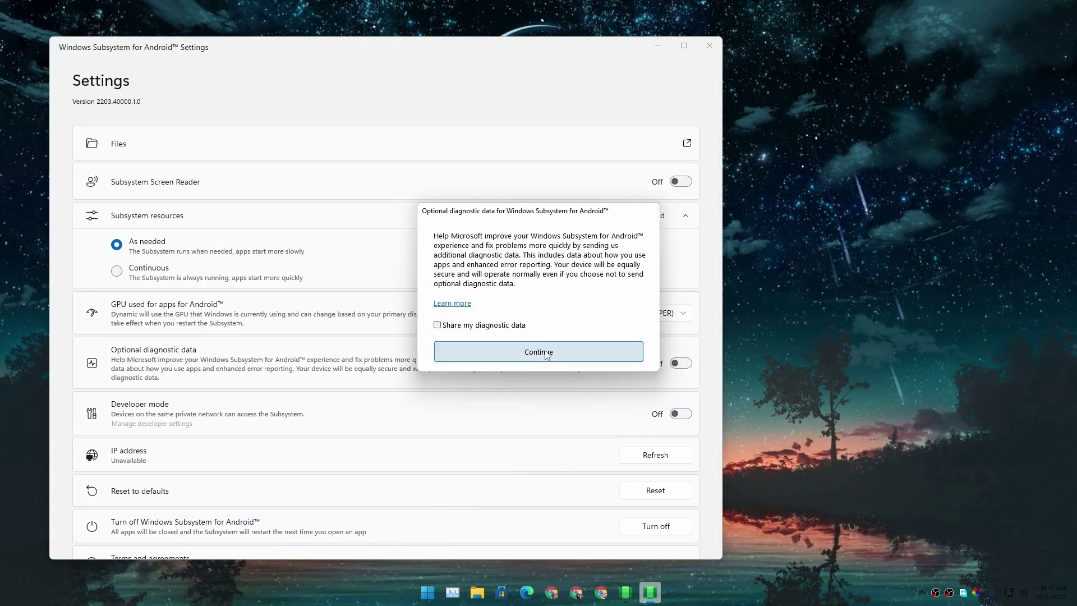
click(547, 355)
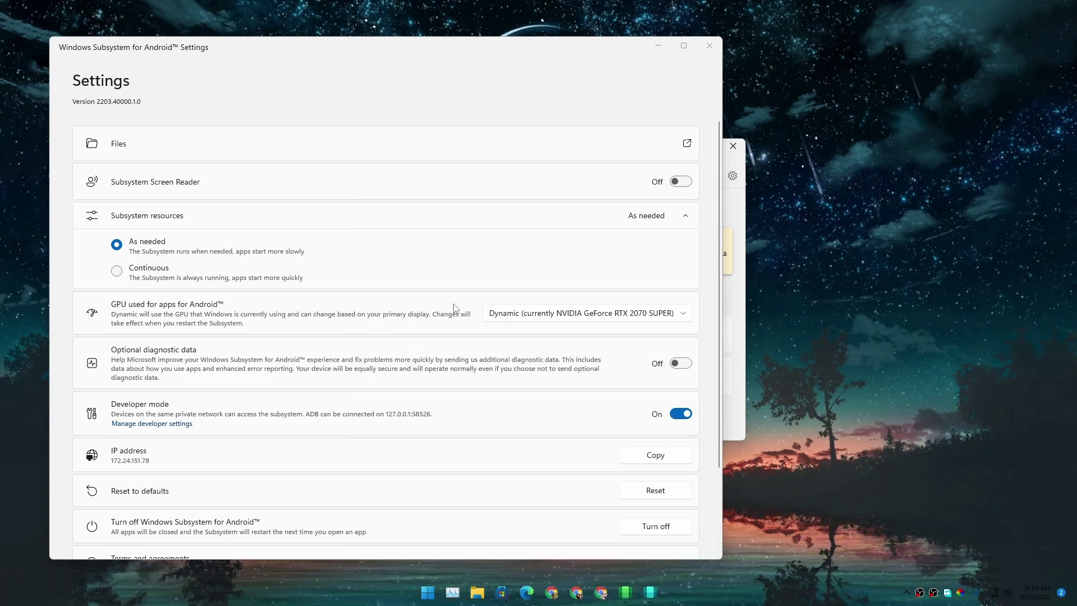
- Upgrade Magisk to full Magisk and accept its additional setup and reboot
click(658, 46)
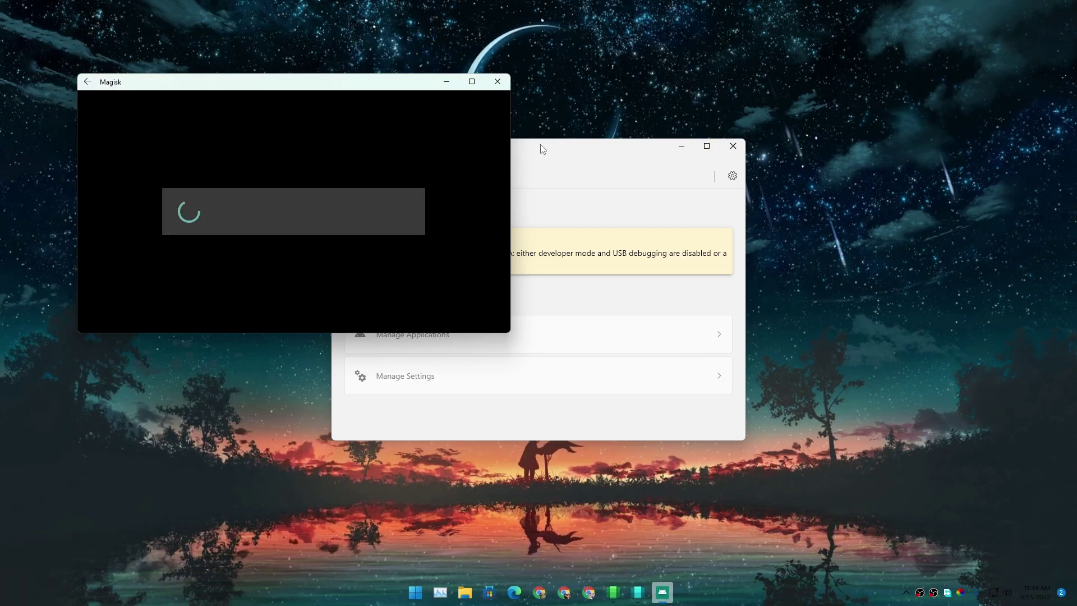
drag(388, 95, 559, 118)
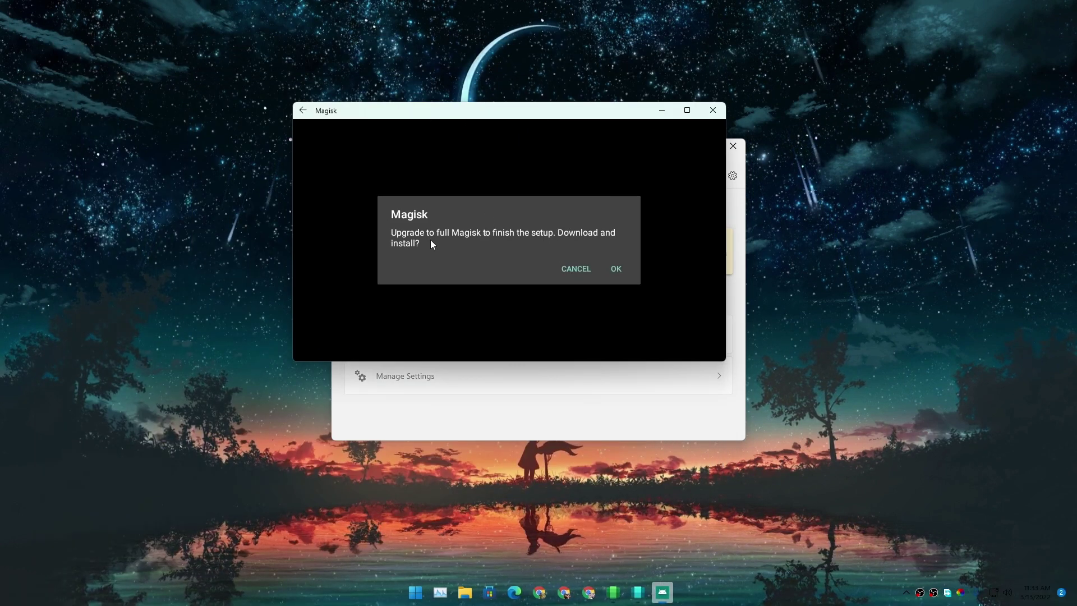
click(616, 270)
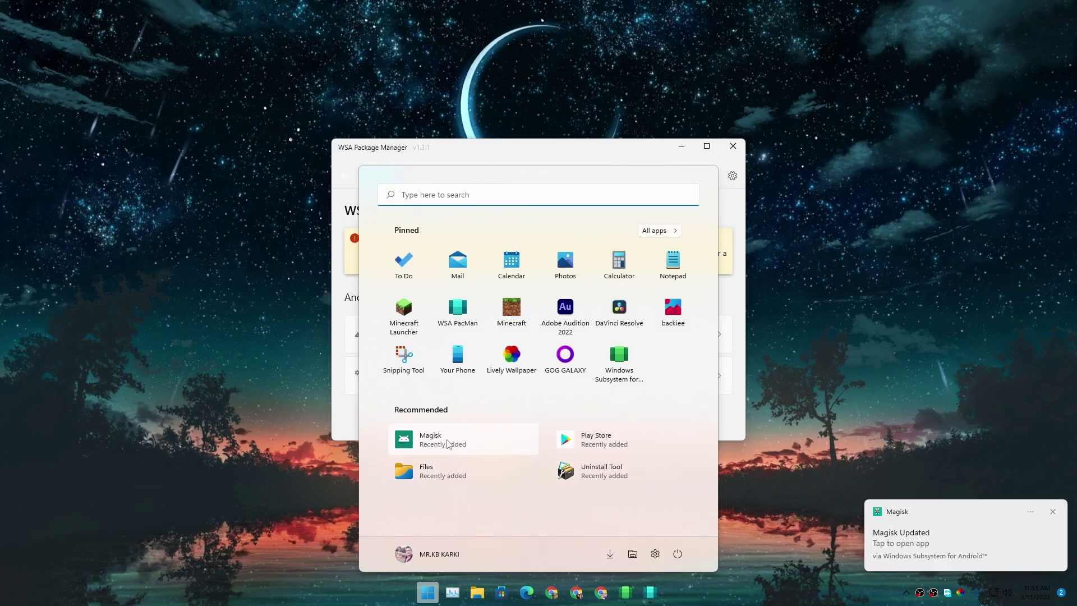
click(445, 449)
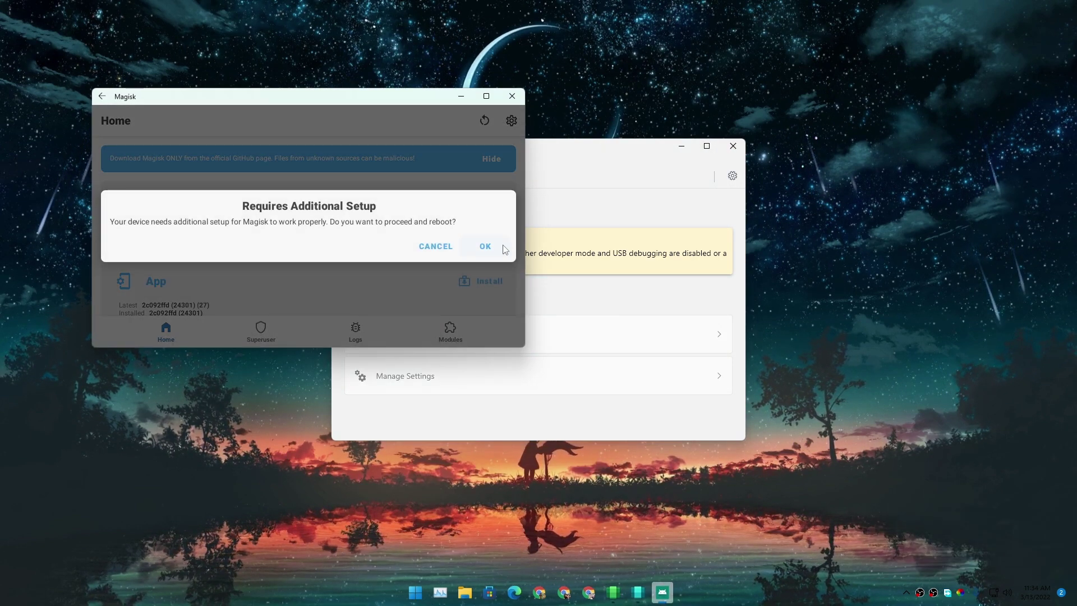
click(485, 246)
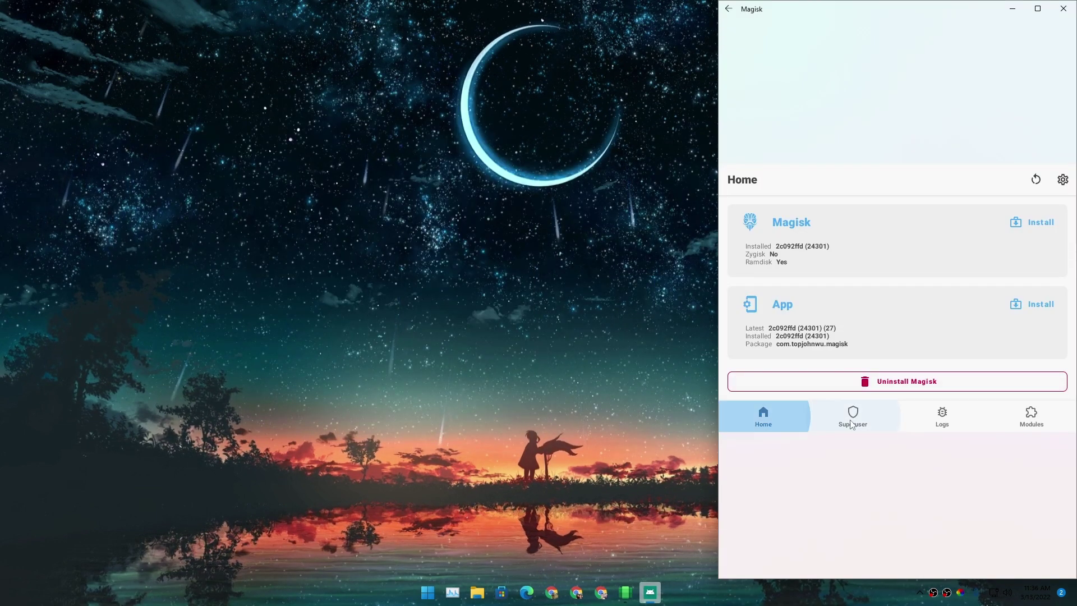
- Browse Magisk's Superuser, Logs and Home pages, ending on the Modules page
click(851, 424)
click(1030, 422)
click(940, 424)
click(853, 421)
click(784, 420)
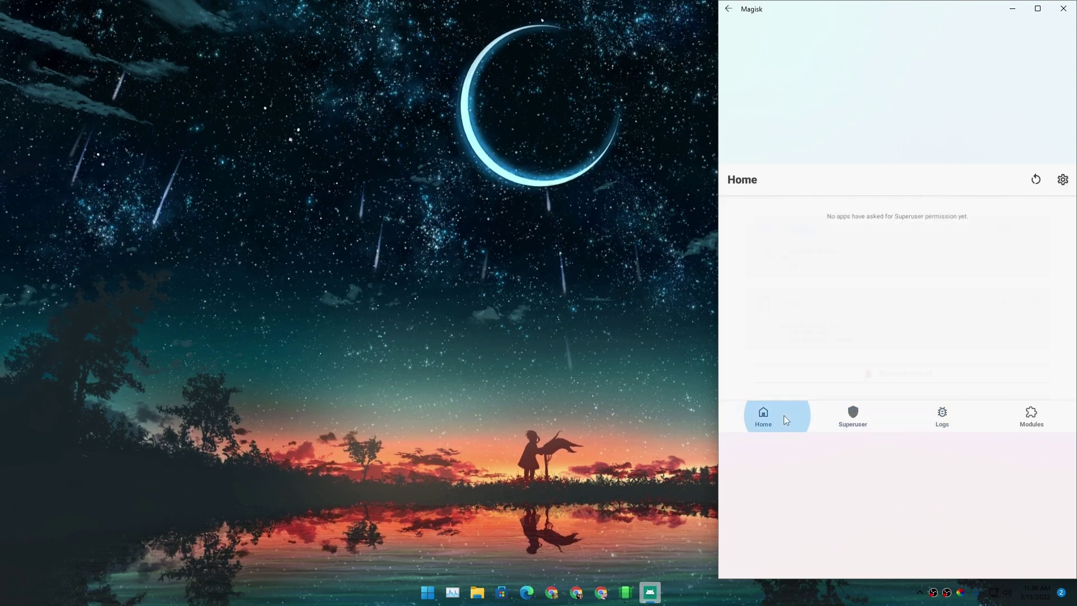
click(855, 428)
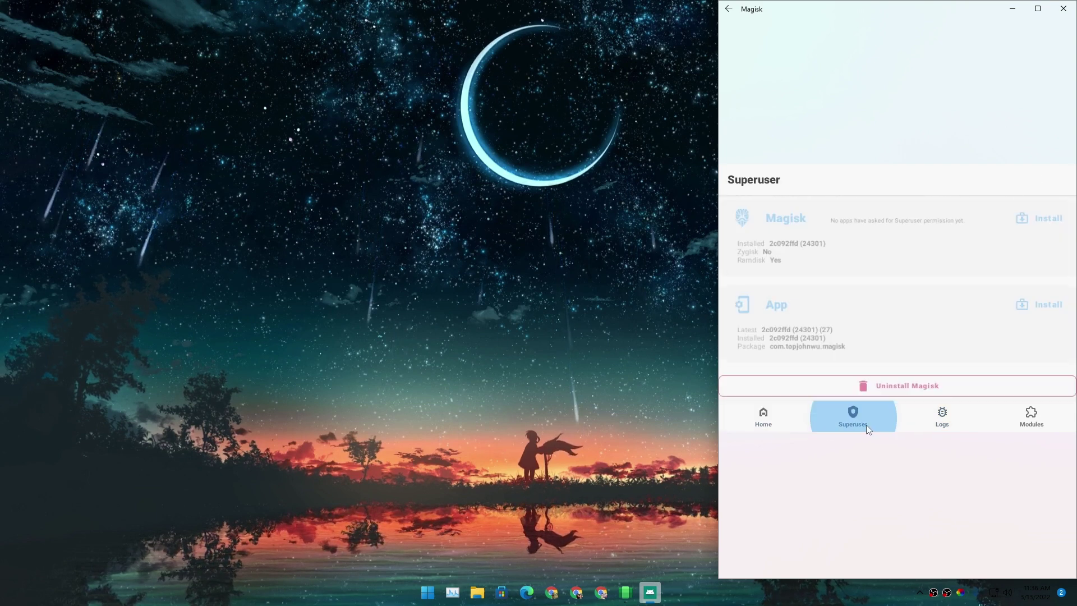
click(963, 428)
click(1029, 423)
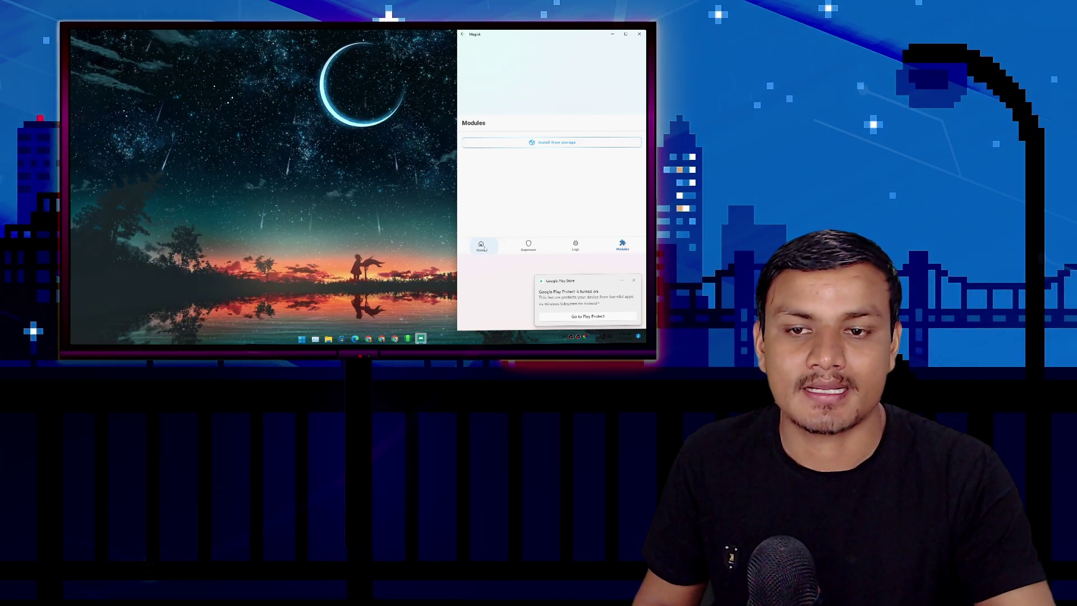
- Return Magisk to its home page, then close Play Store after it shows Sign in
key(Escape)
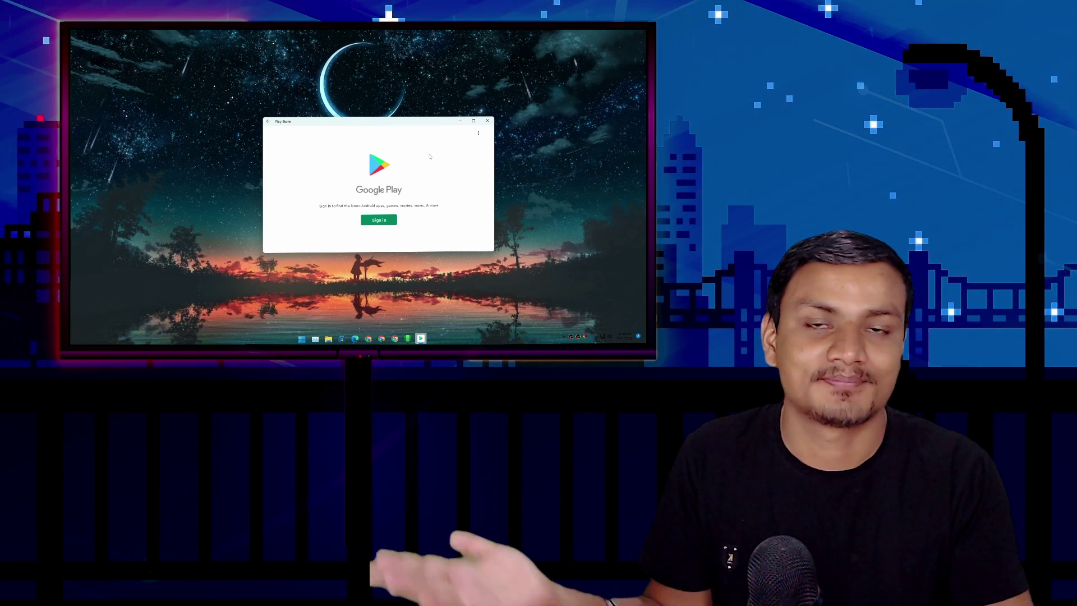
click(487, 120)
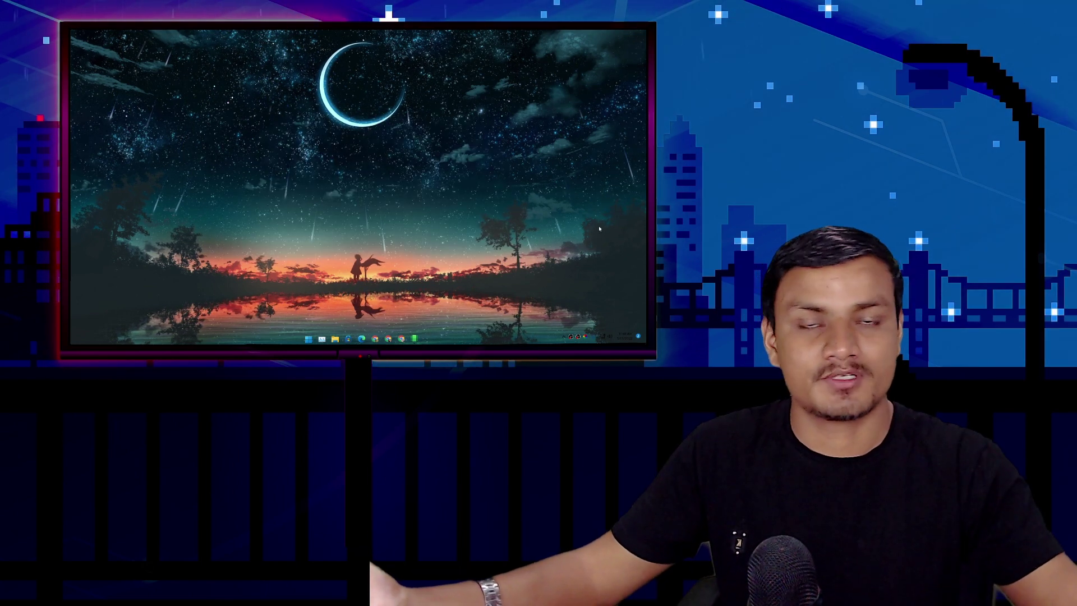